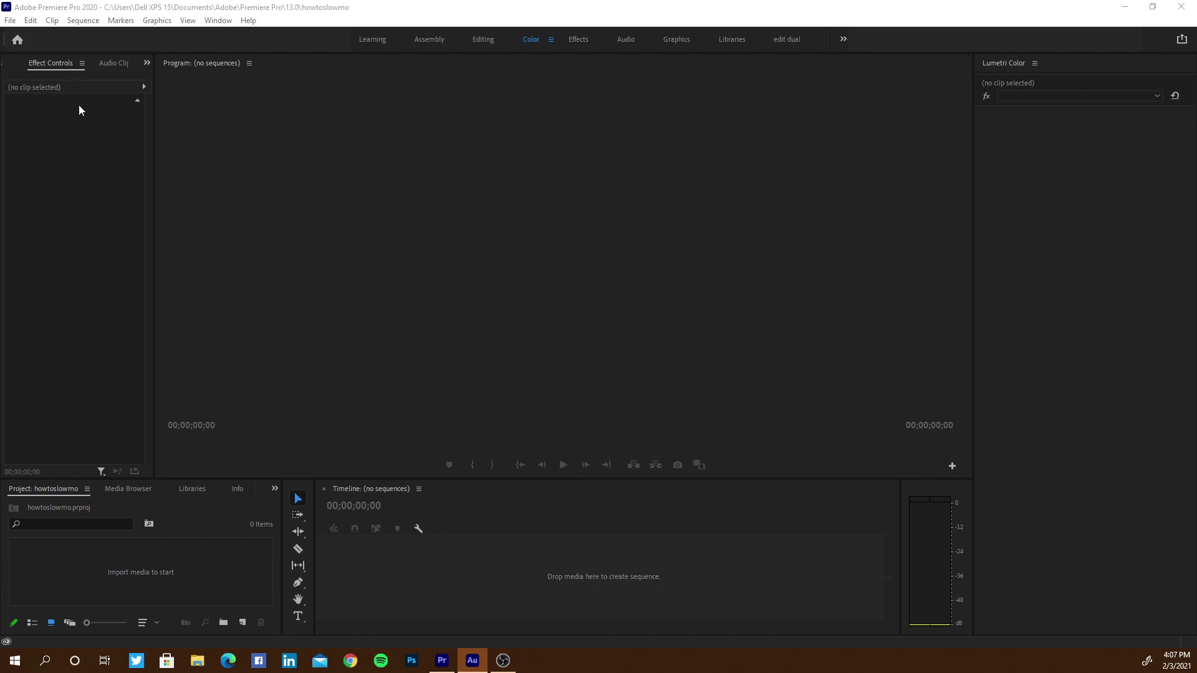
Create a new sequence from the ARRI 1080p 24 preset, keeping the name Sequence 01.
left_click(10, 20)
mouse_move(31, 20)
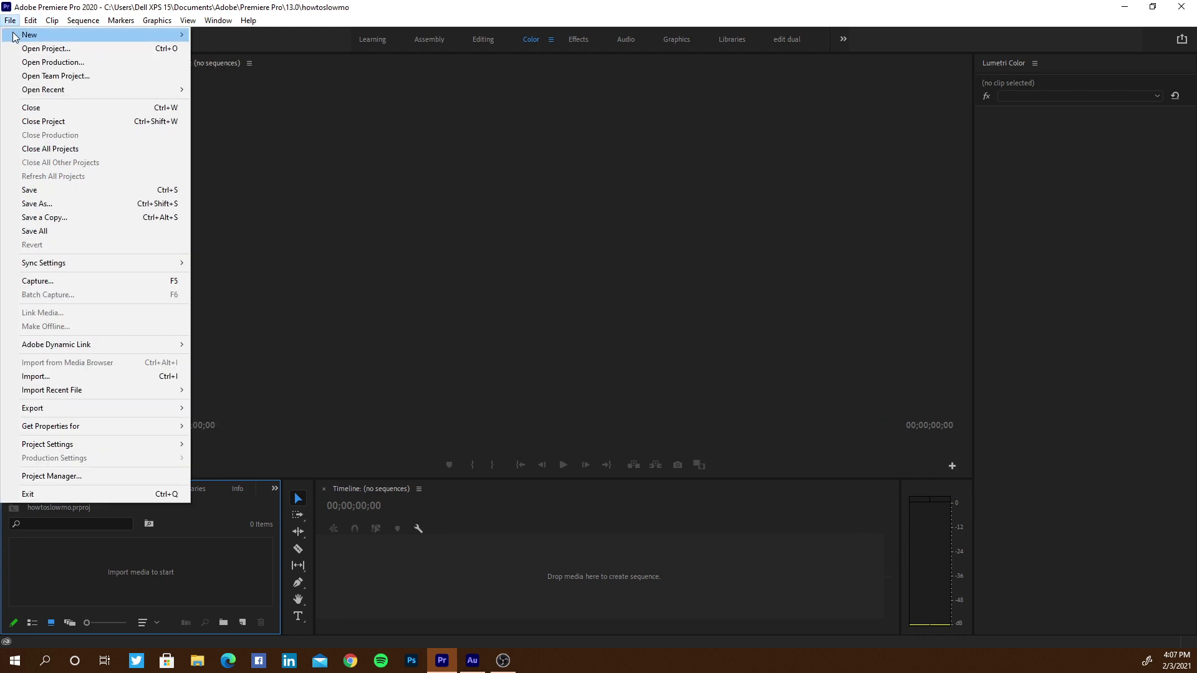
mouse_move(125, 34)
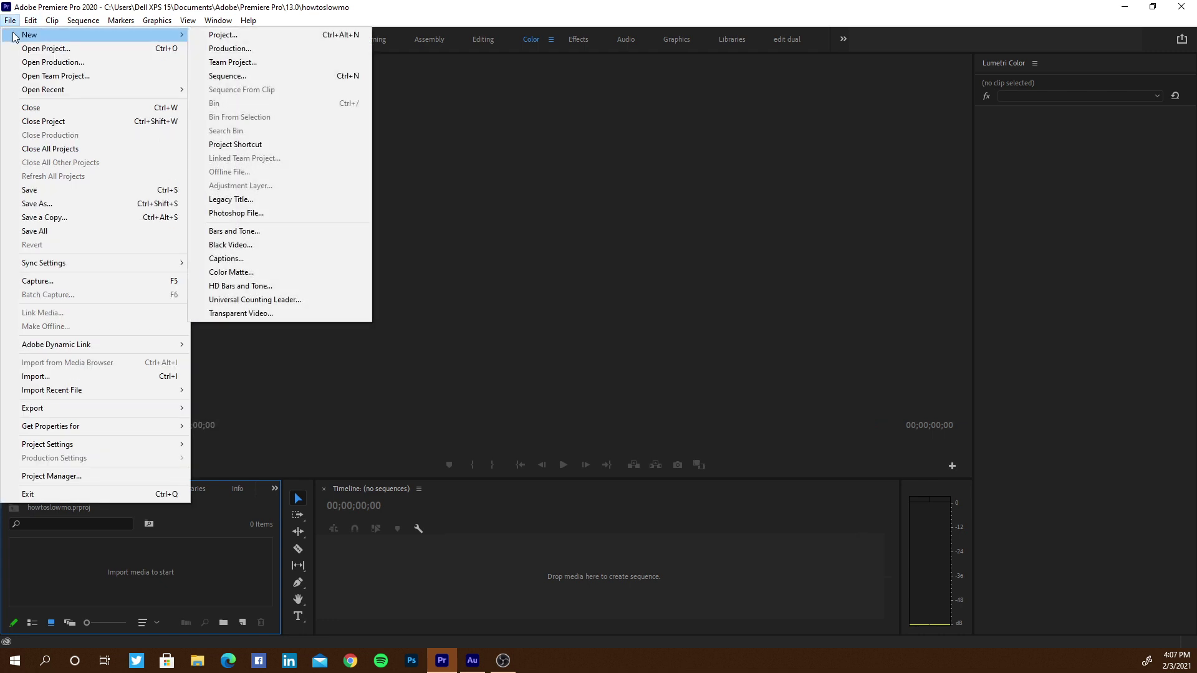
left_click(237, 76)
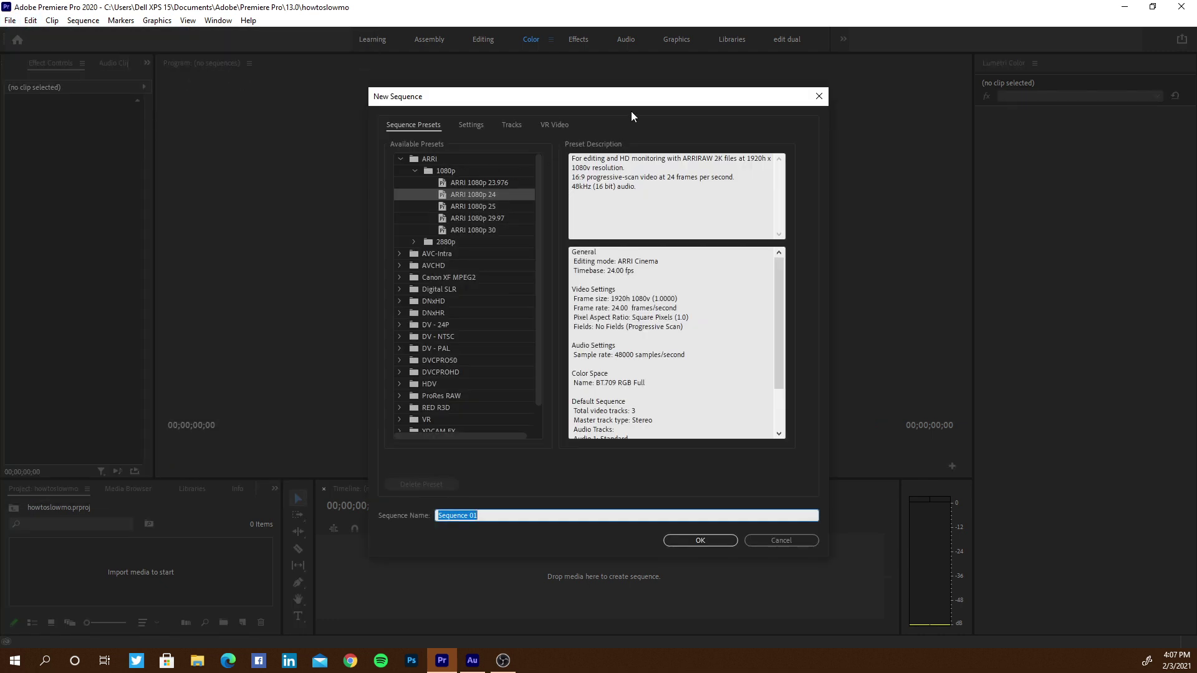
left_click_drag(641, 99, 600, 91)
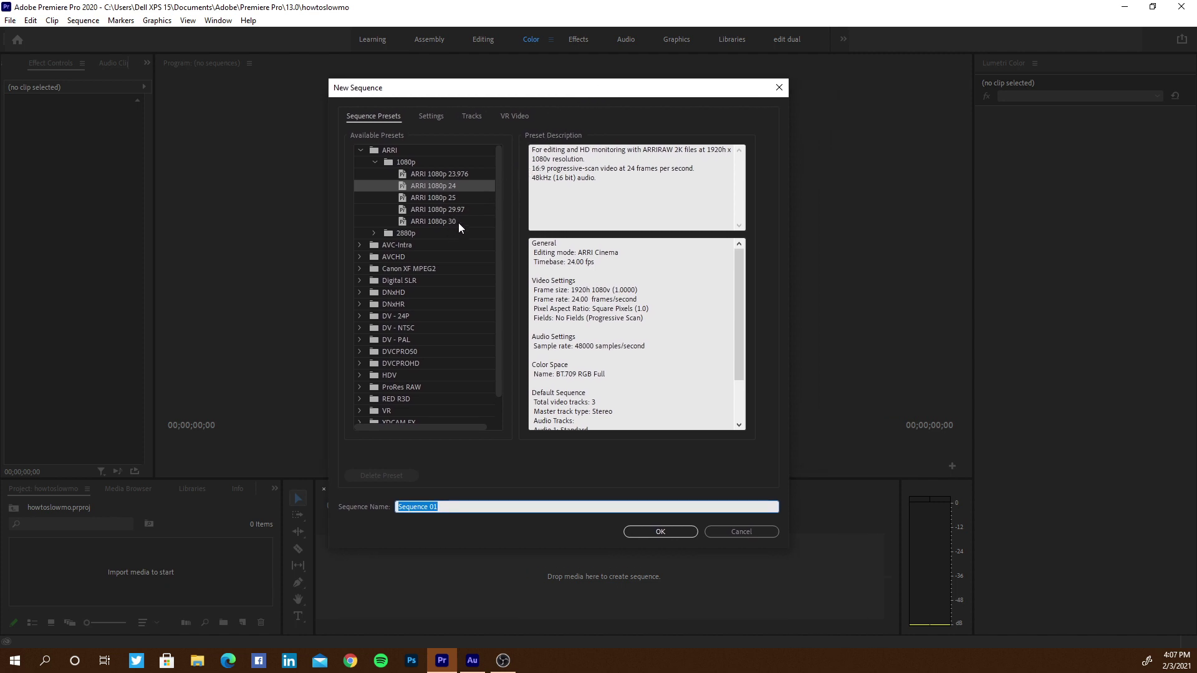
left_click(450, 186)
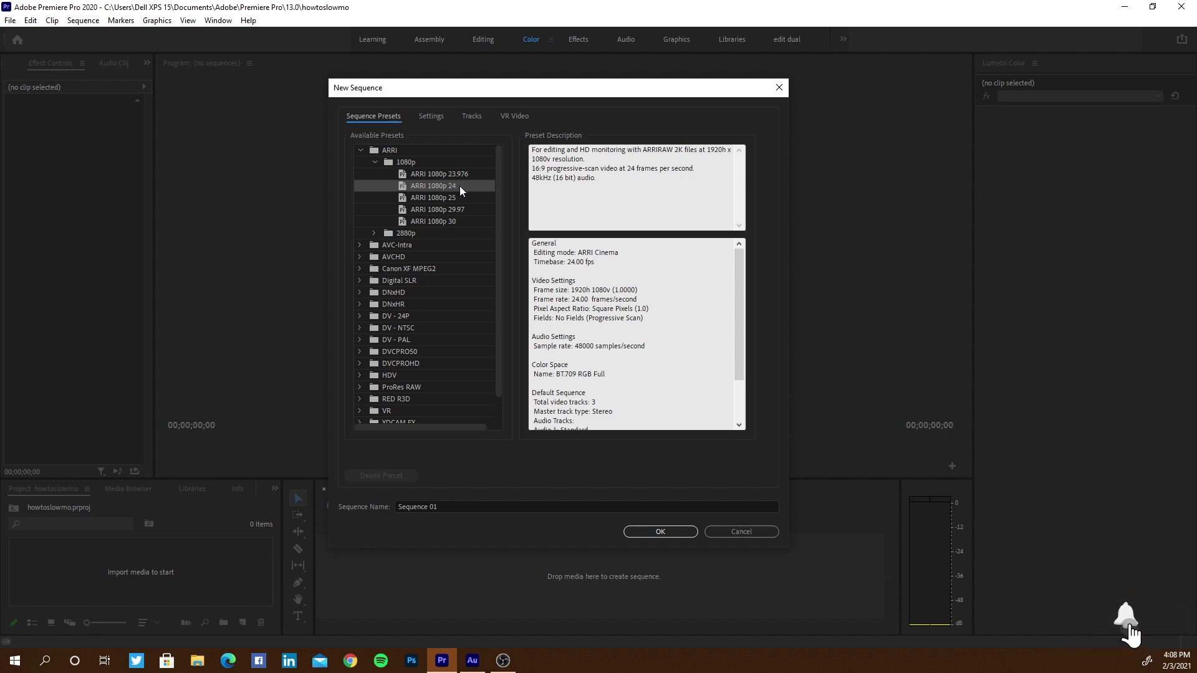
left_click(660, 532)
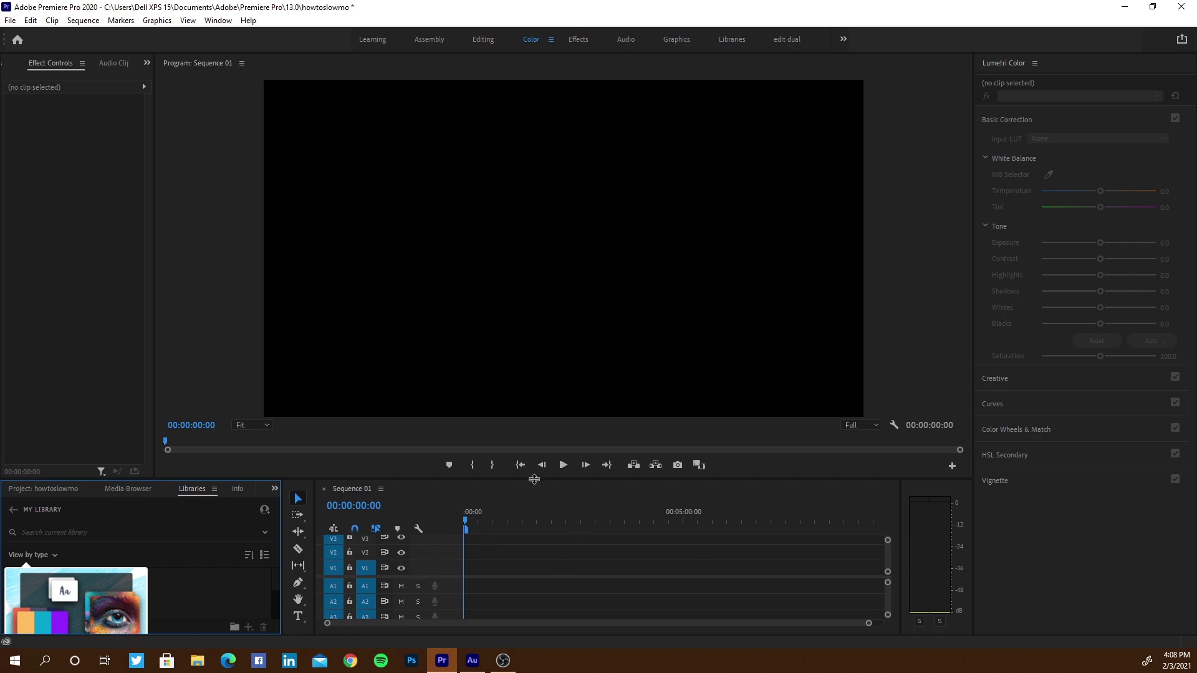
Enlarge the timeline area and import the clips C0395 and C0397 from the Desktop folder 123 into the project.
left_click_drag(534, 478, 540, 407)
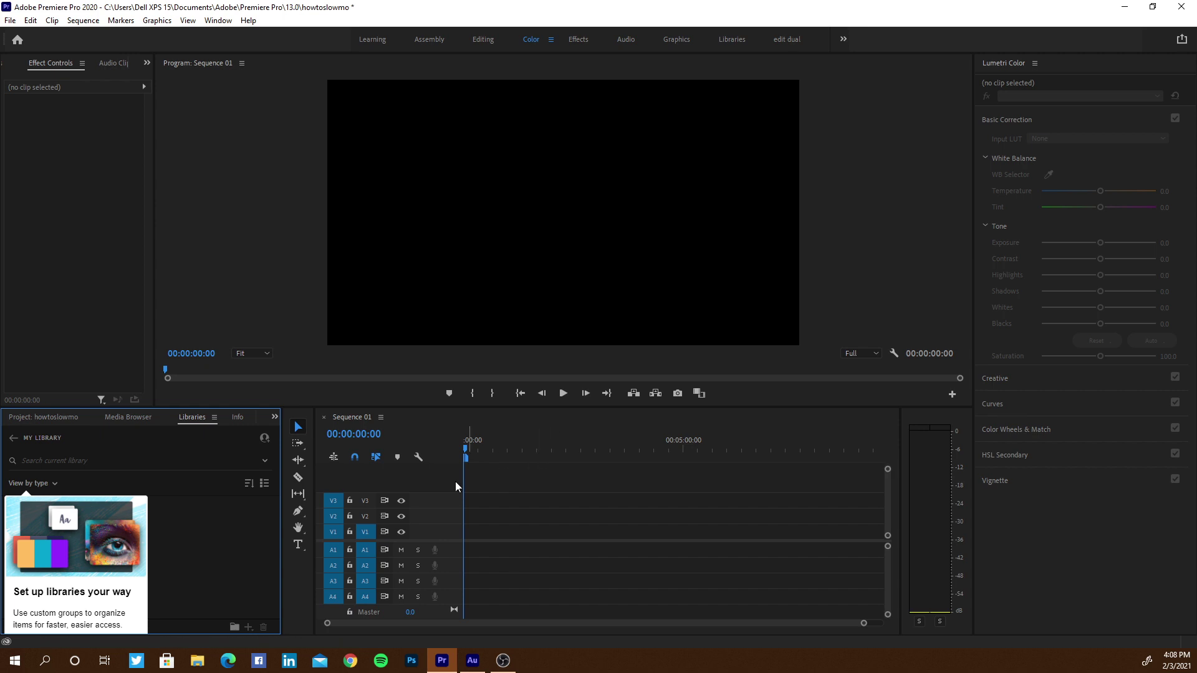
left_click(60, 419)
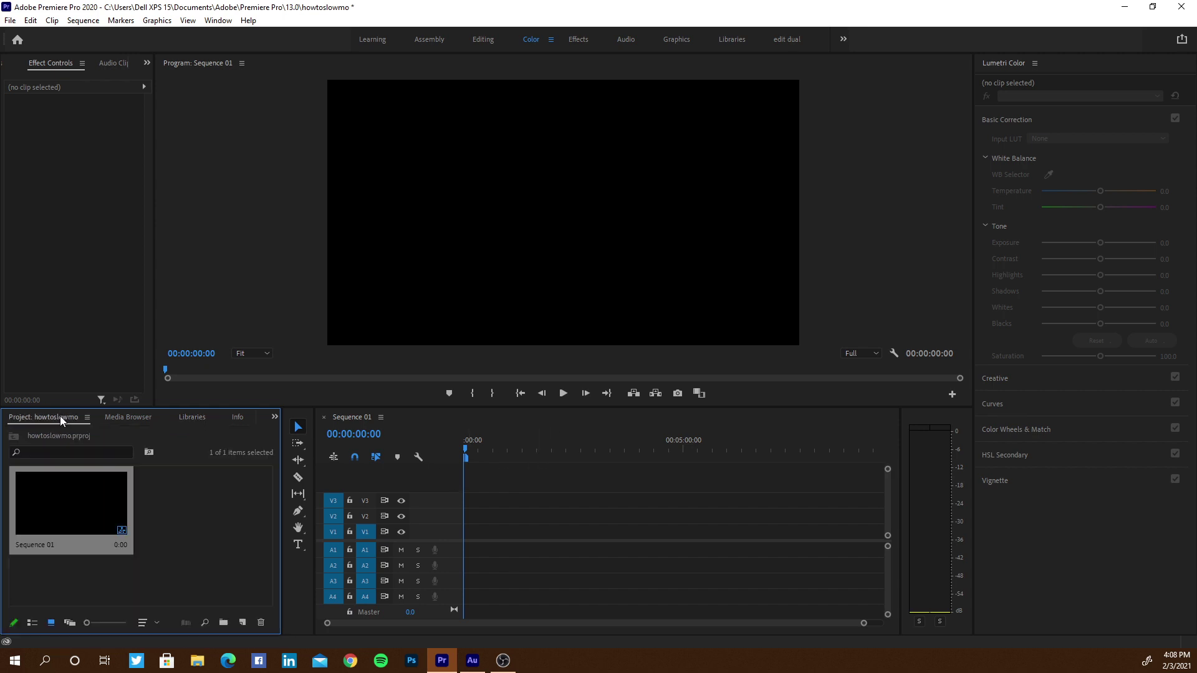
double_click(199, 515)
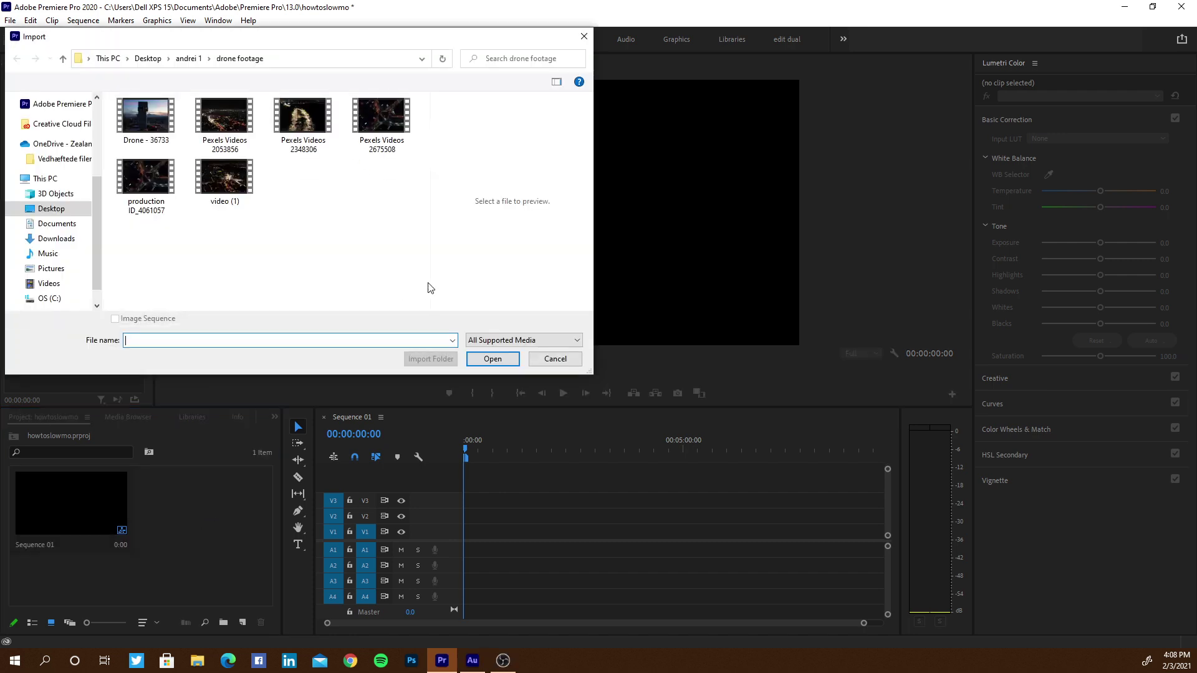
left_click(50, 209)
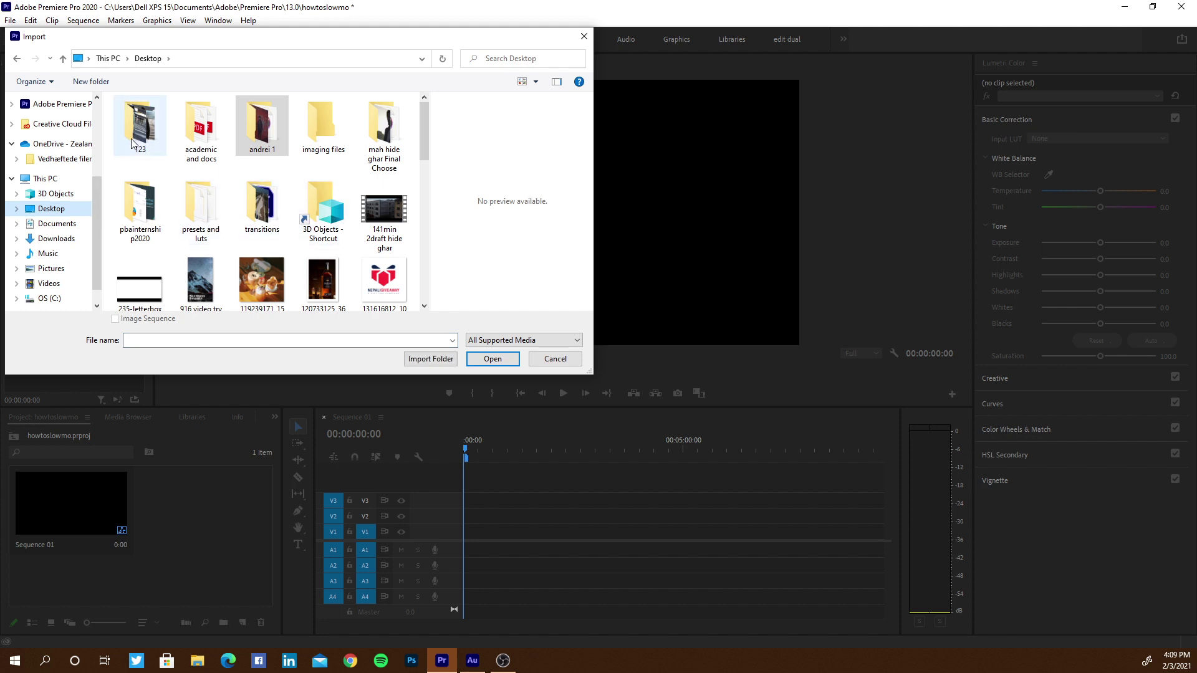
double_click(133, 144)
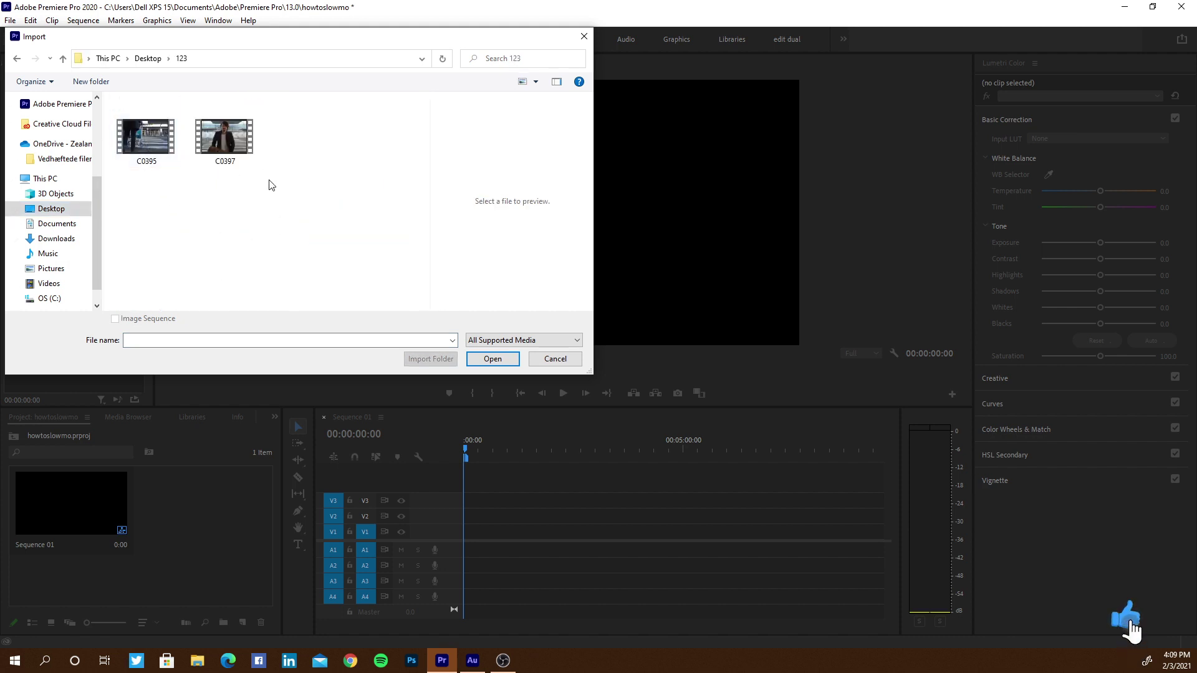
left_click_drag(271, 185, 143, 145)
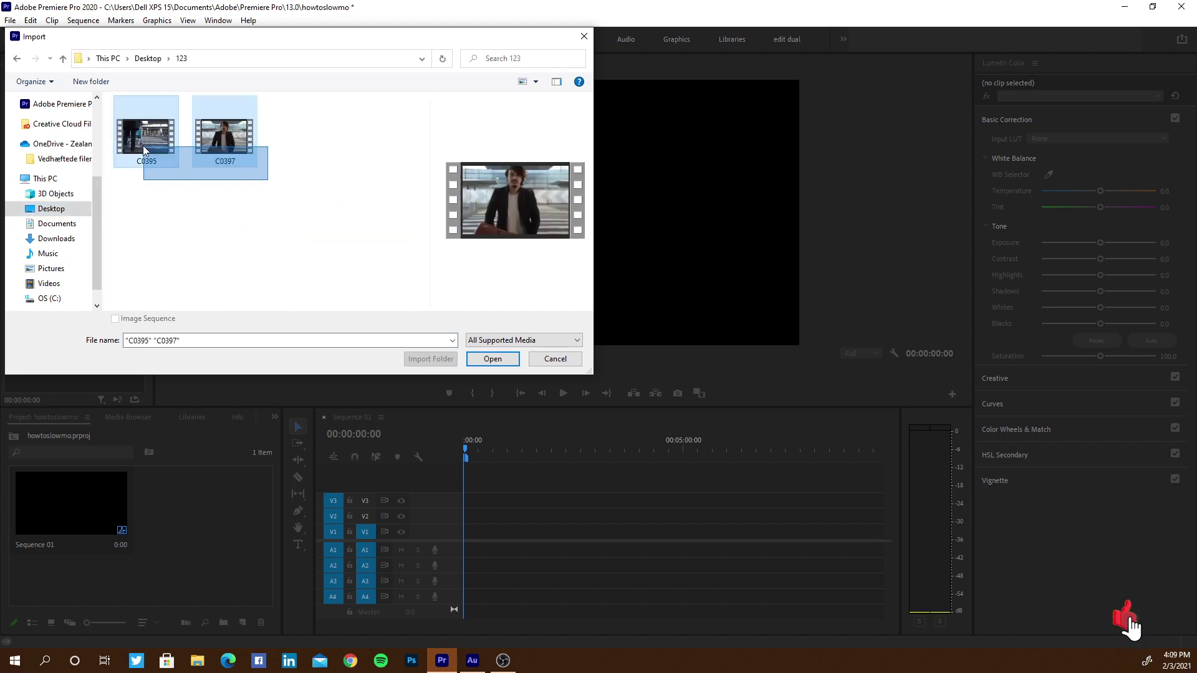
left_click(492, 359)
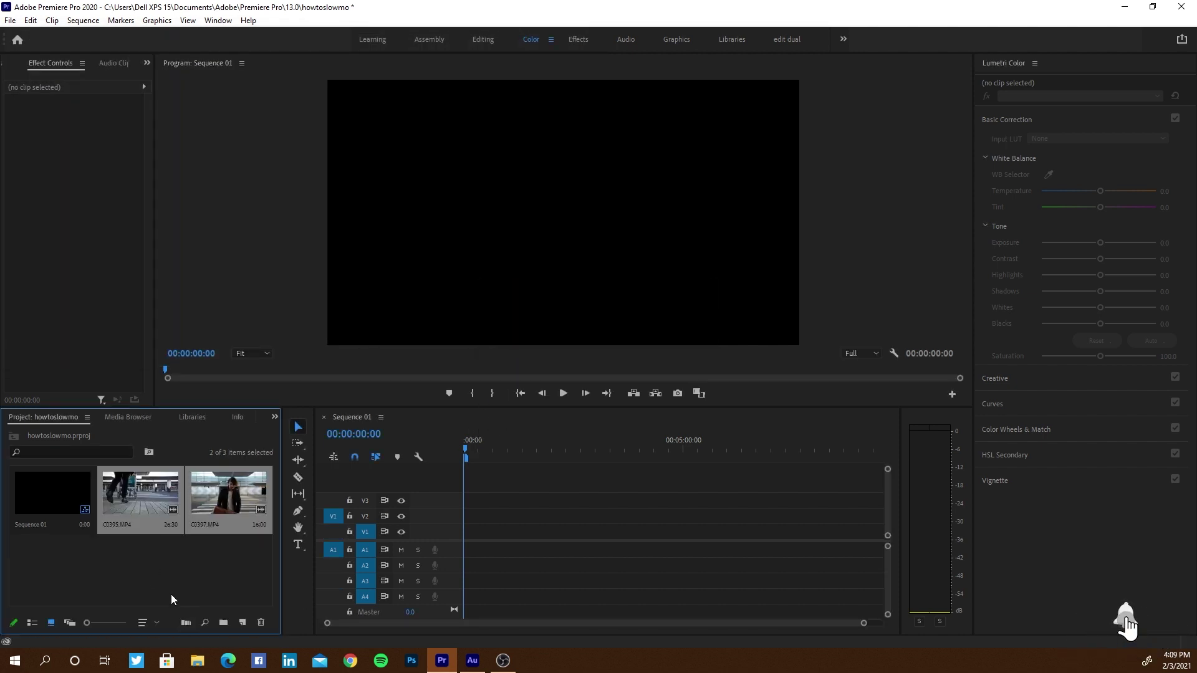
Switch to the Editing workspace and show the metadata of the C0395.MP4 clip to check its frame rate.
left_click(137, 501)
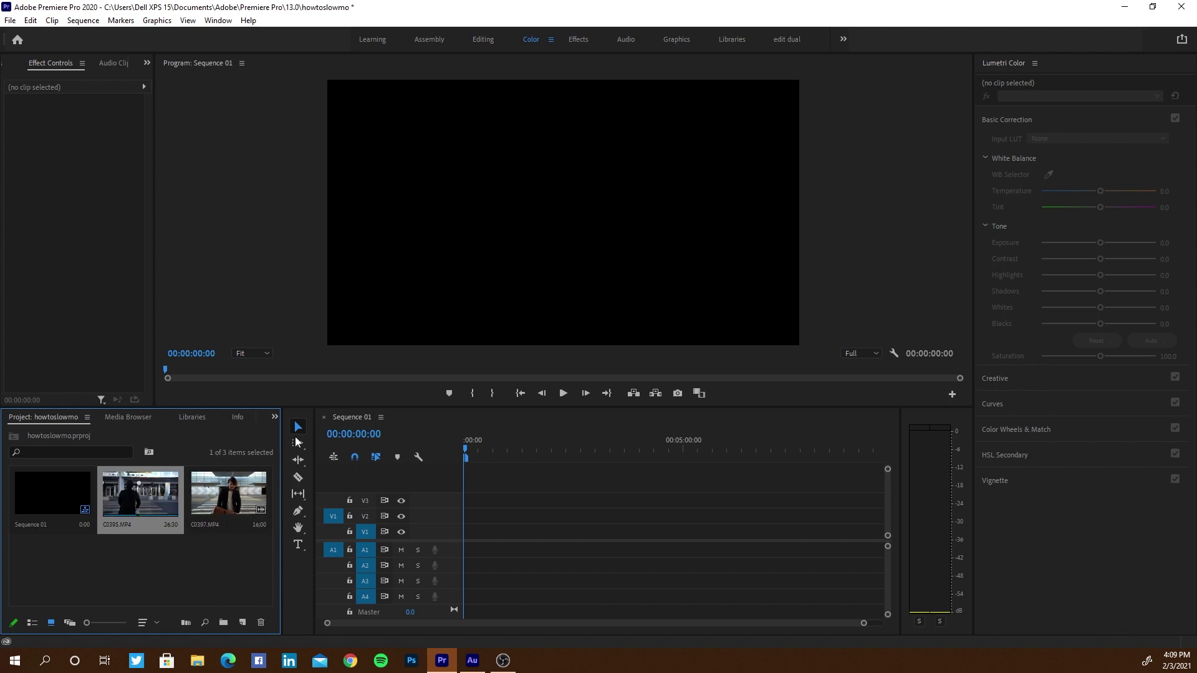
left_click(475, 38)
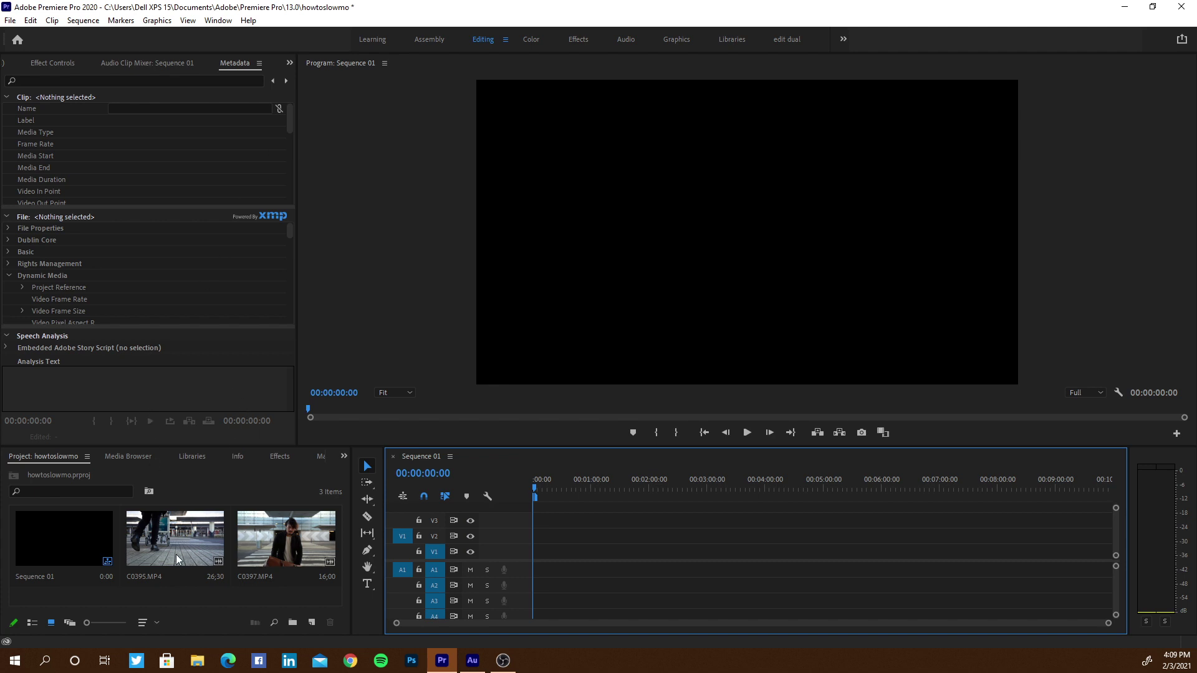
left_click(181, 554)
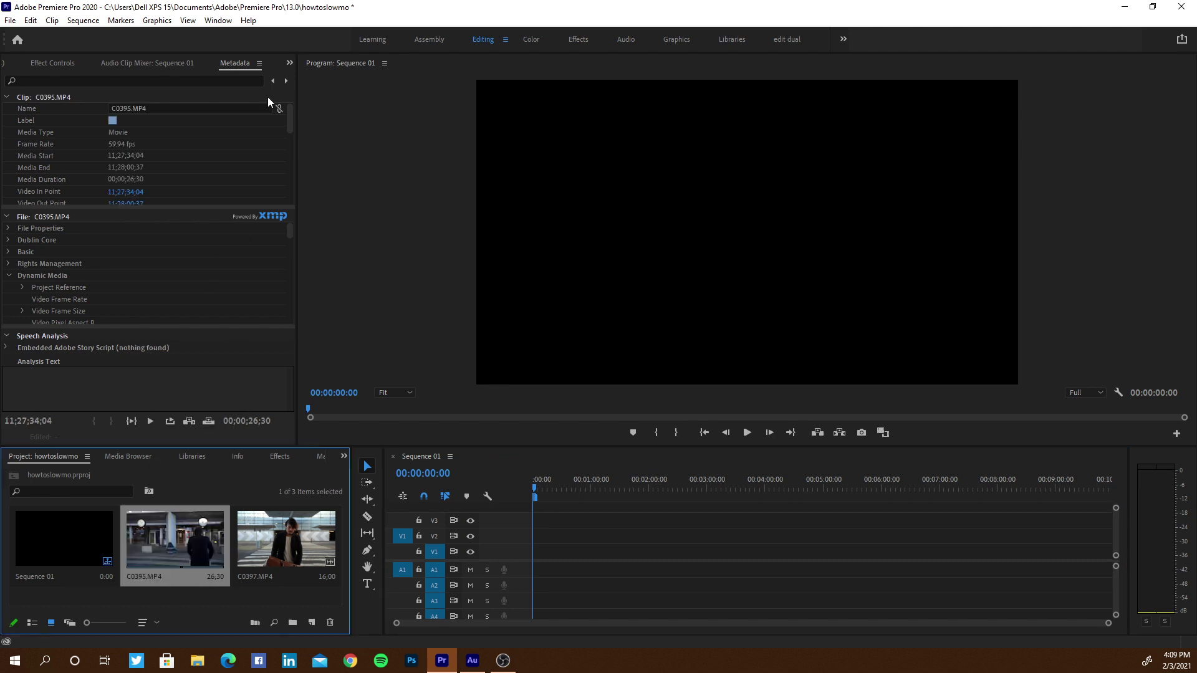
left_click(239, 63)
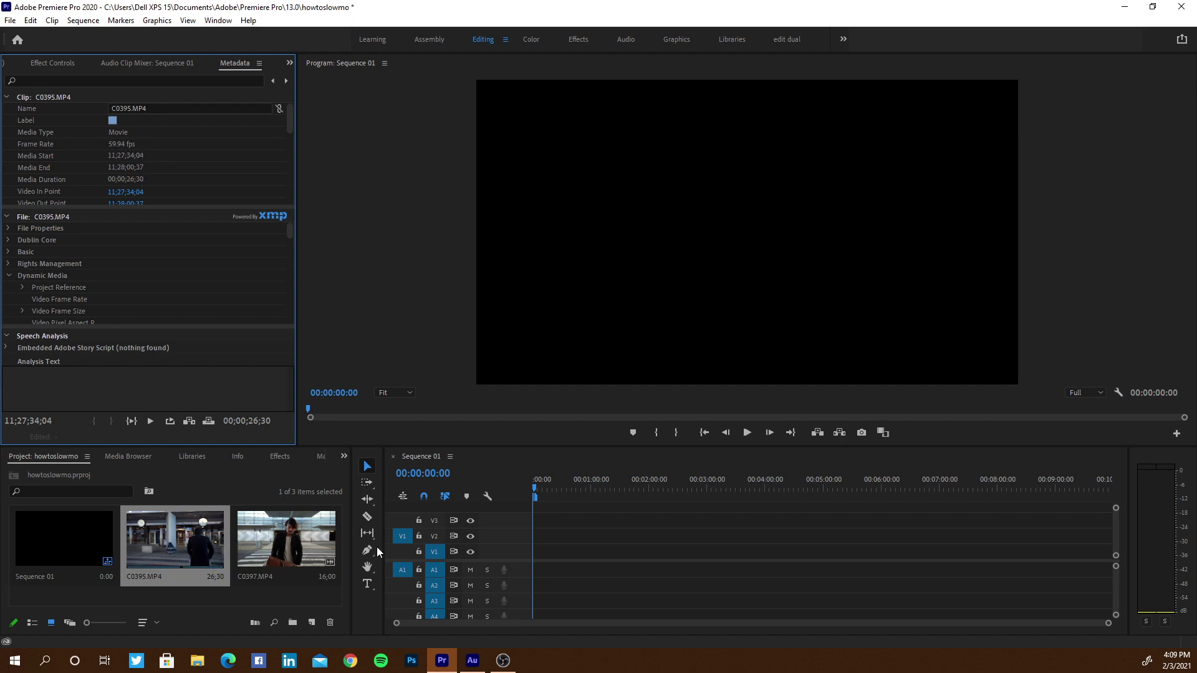
left_click(187, 536)
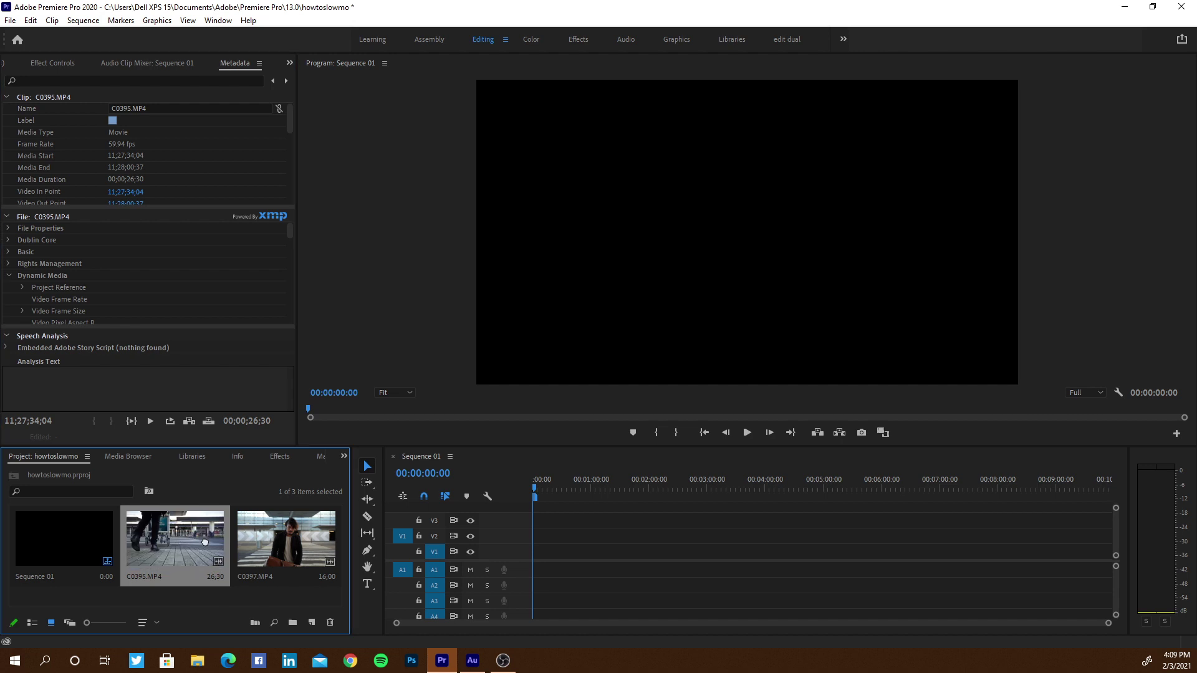
mouse_move(205, 542)
left_mouse_down()
mouse_move(311, 569)
mouse_move(246, 539)
mouse_move(184, 536)
left_mouse_up()
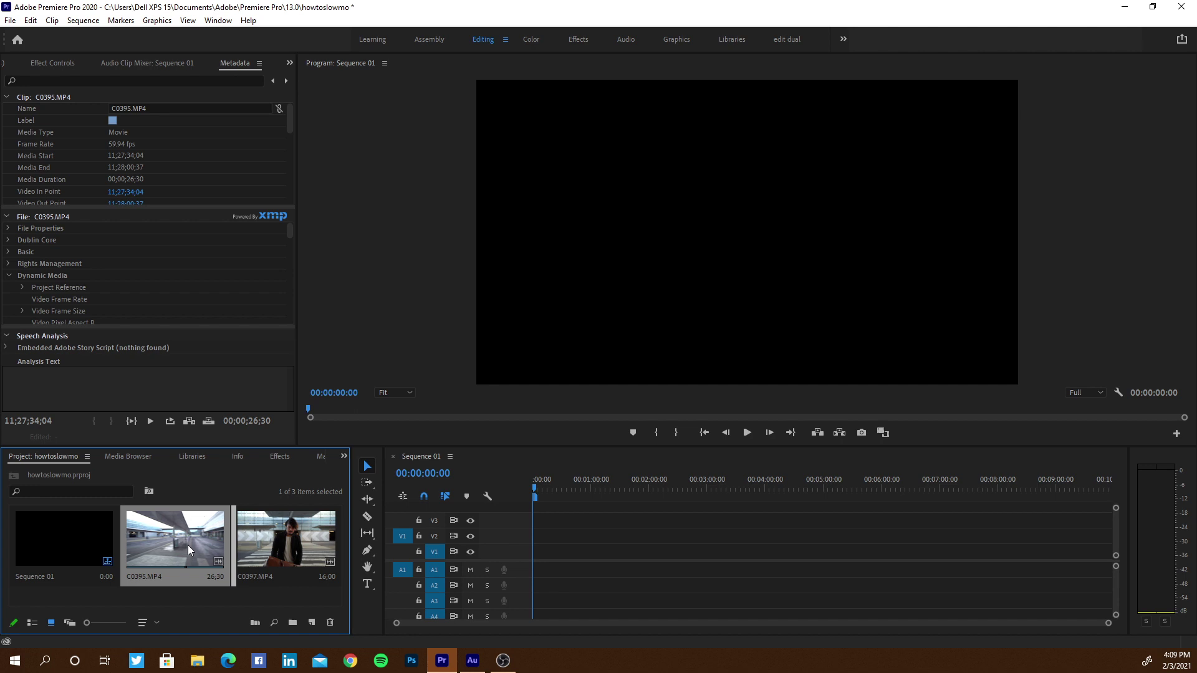
left_click_drag(188, 544, 324, 536)
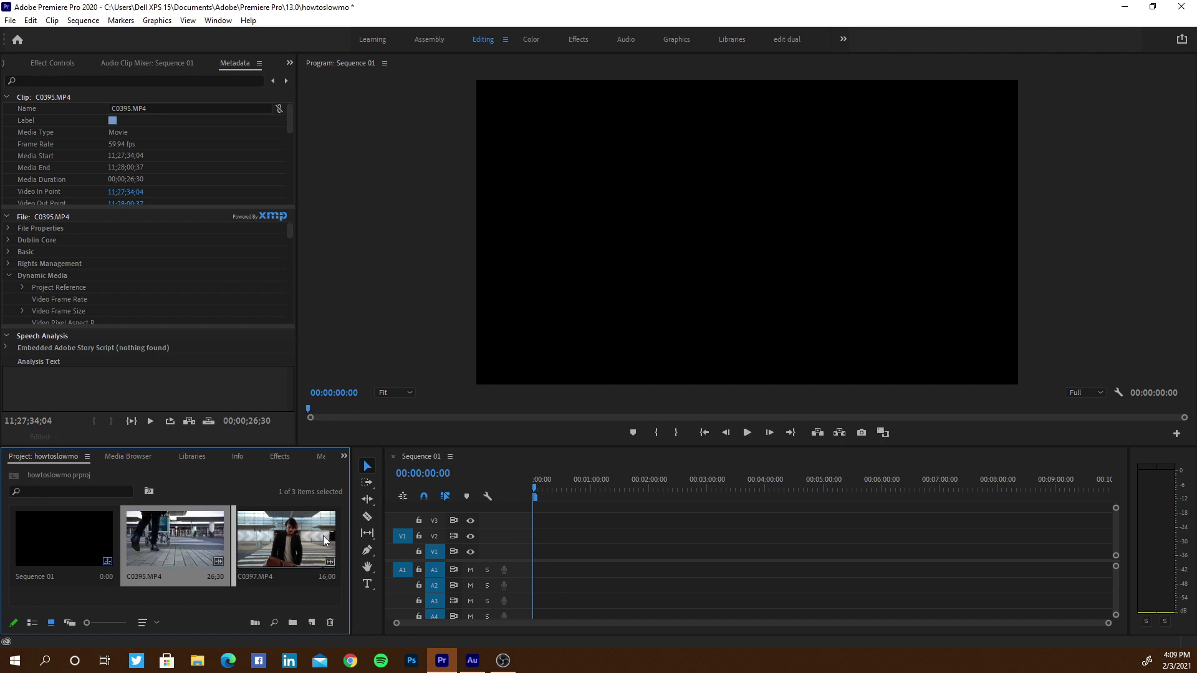
Place C0395.MP4 at the start of Sequence 01 on V1, keep the existing sequence settings, and play it from the beginning.
left_click_drag(174, 543, 529, 548)
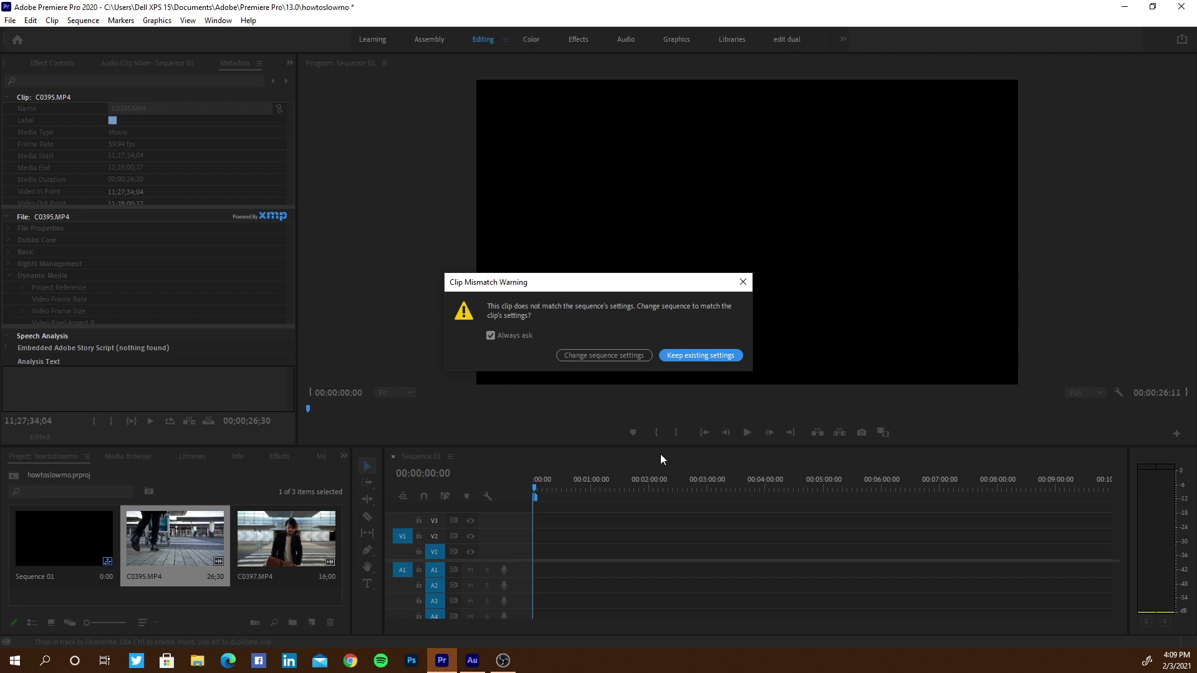
left_click(699, 355)
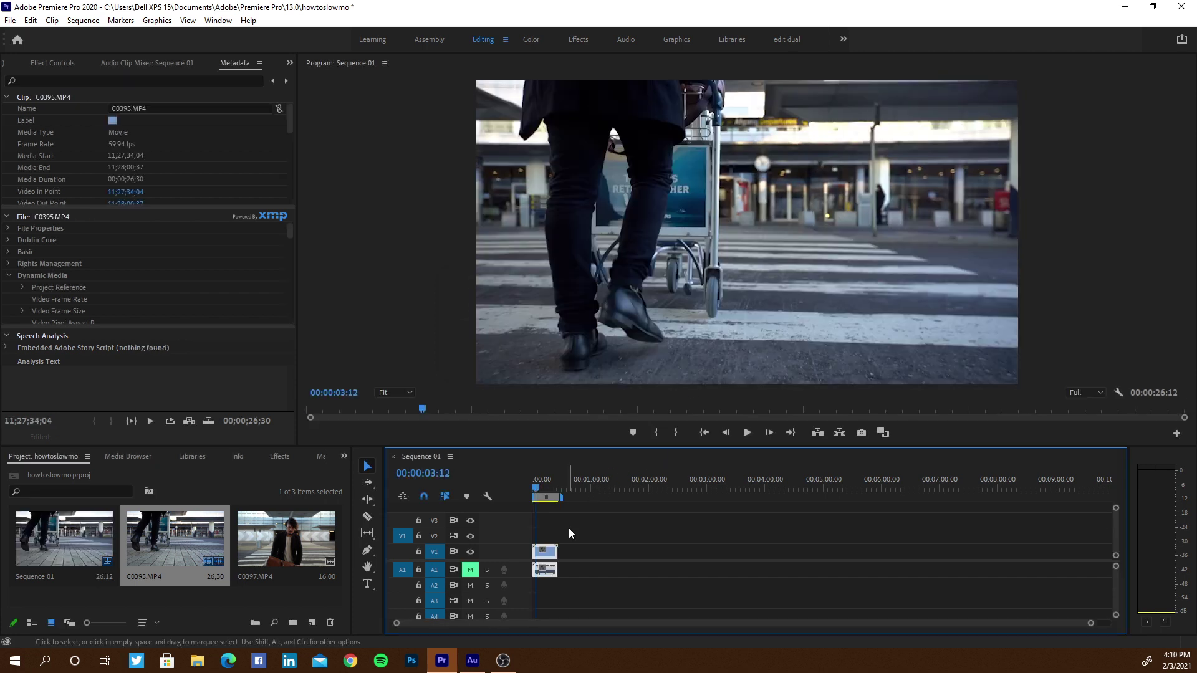
left_click(531, 484)
key("space")
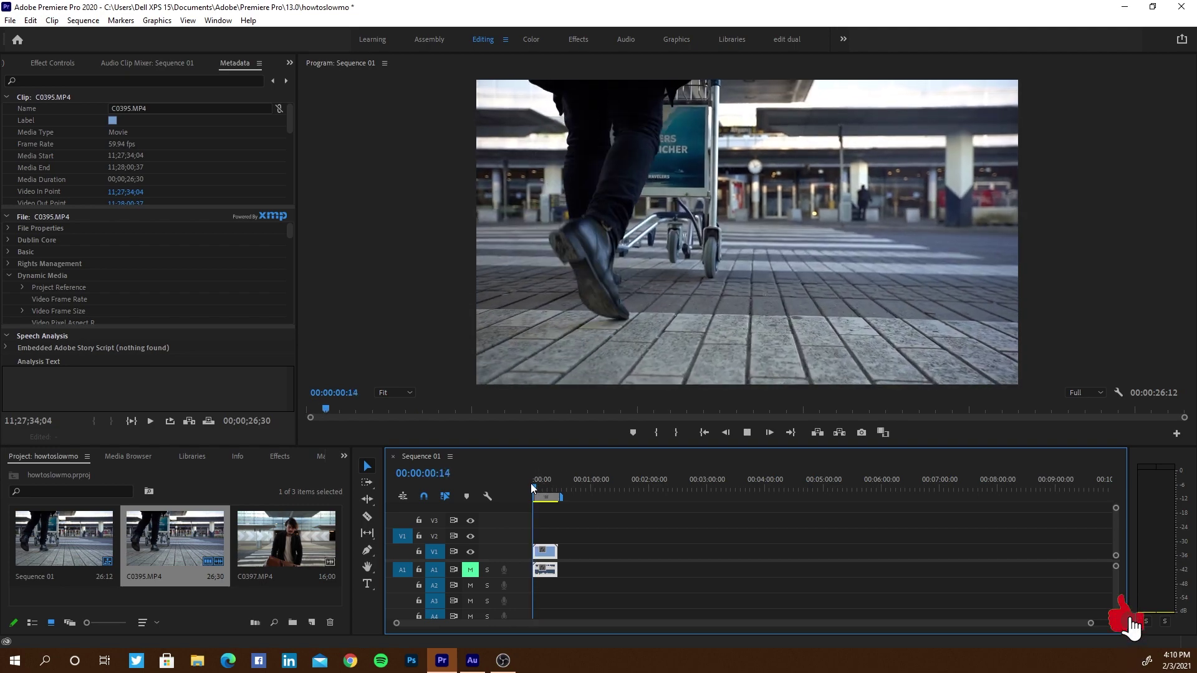
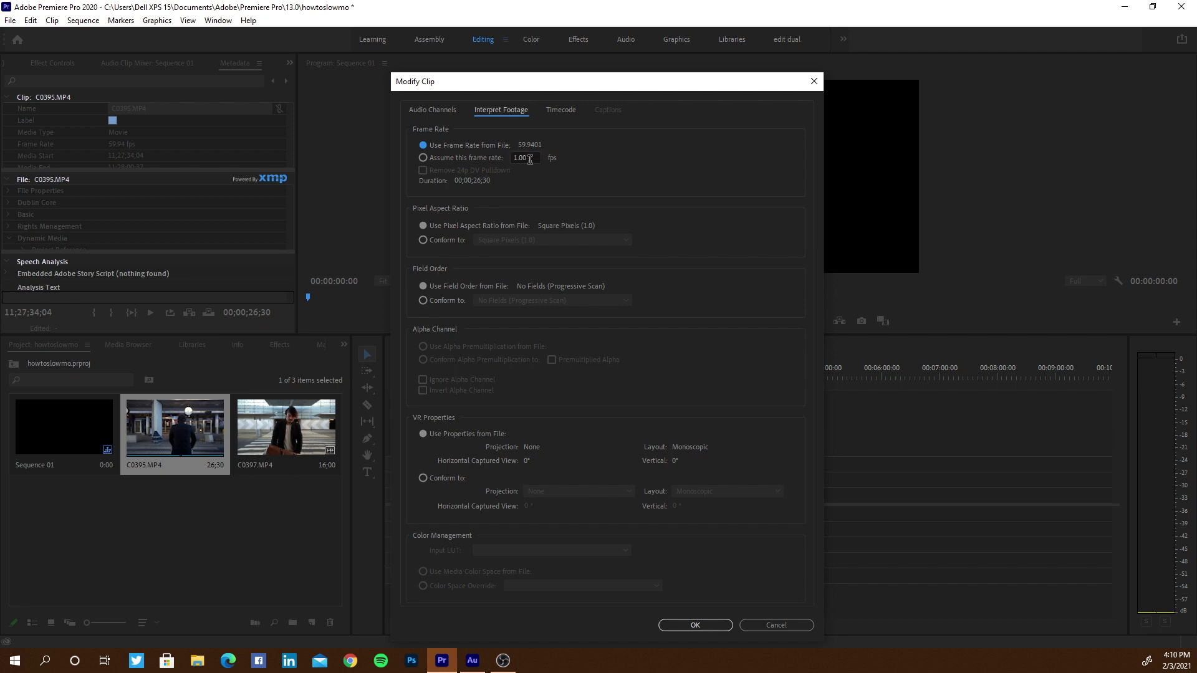
Interpret the C0395.MP4 footage at an assumed frame rate of 24 fps.
left_click(525, 158)
type("24")
left_click(695, 628)
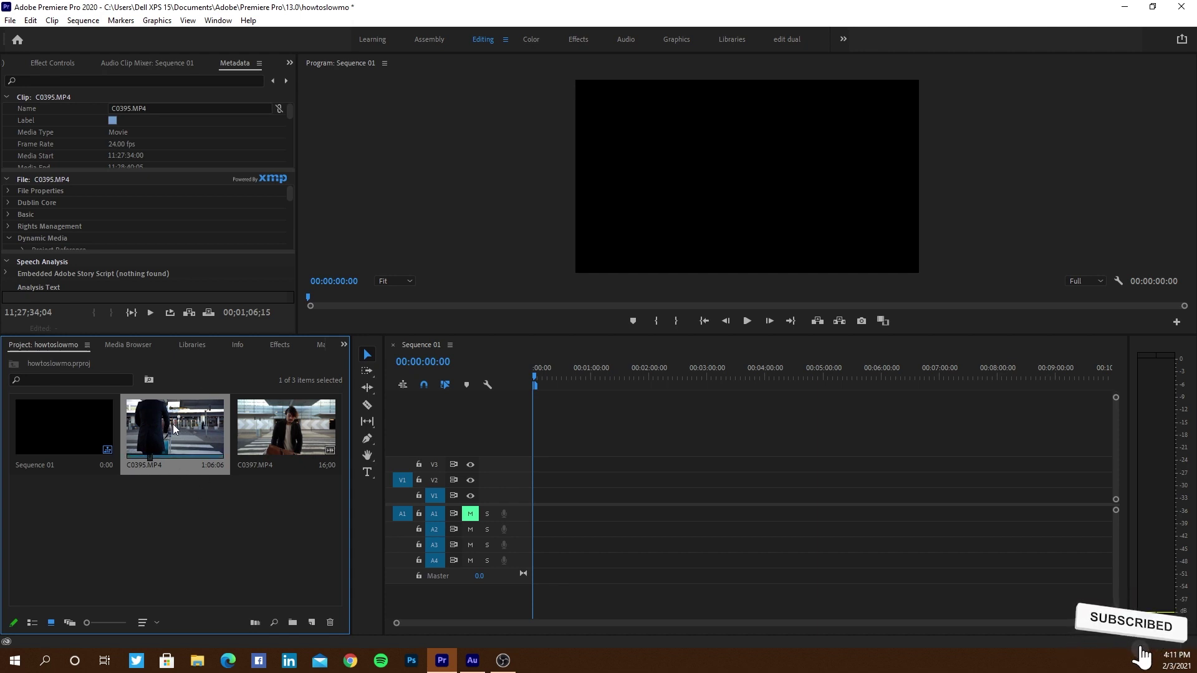
Add the reinterpreted C0395.MP4 to the start of Sequence 01 on V1, play it back and select it.
left_click_drag(175, 429, 546, 502)
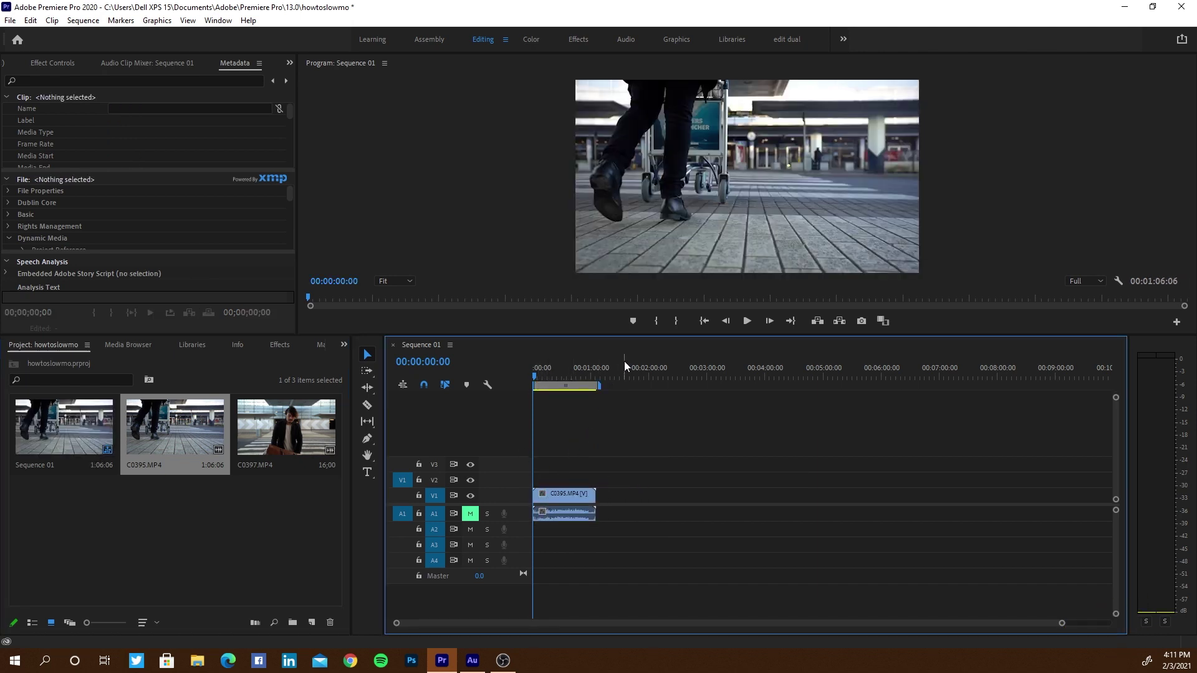
key("space")
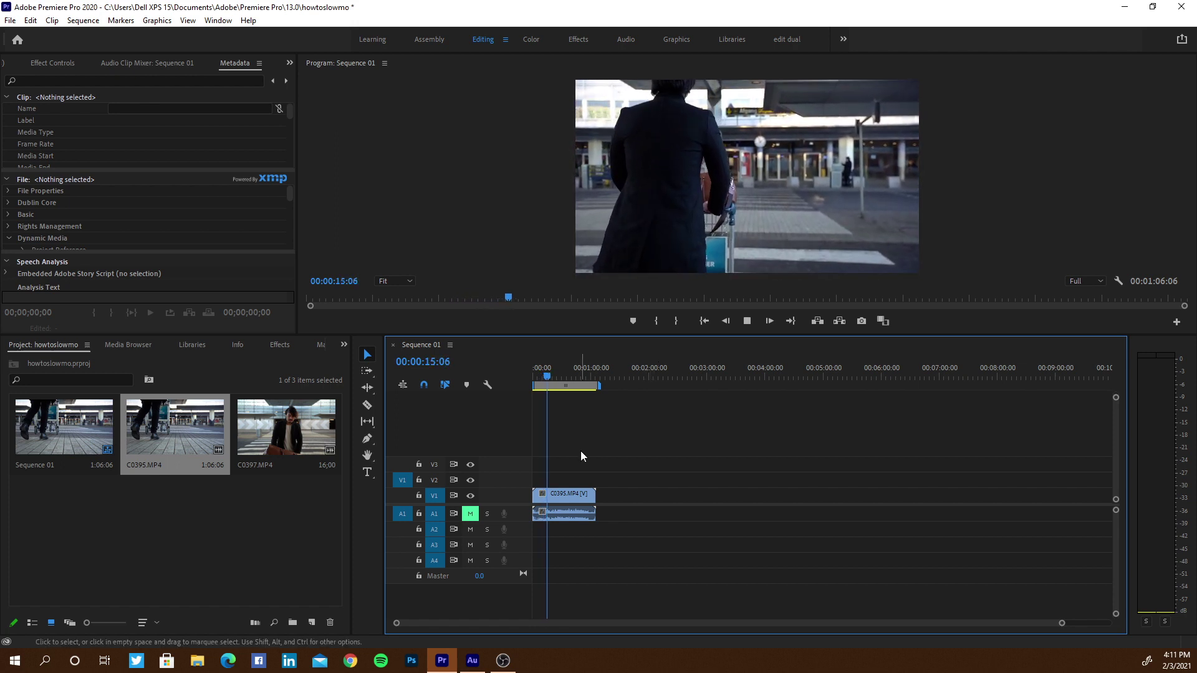
left_click(574, 495)
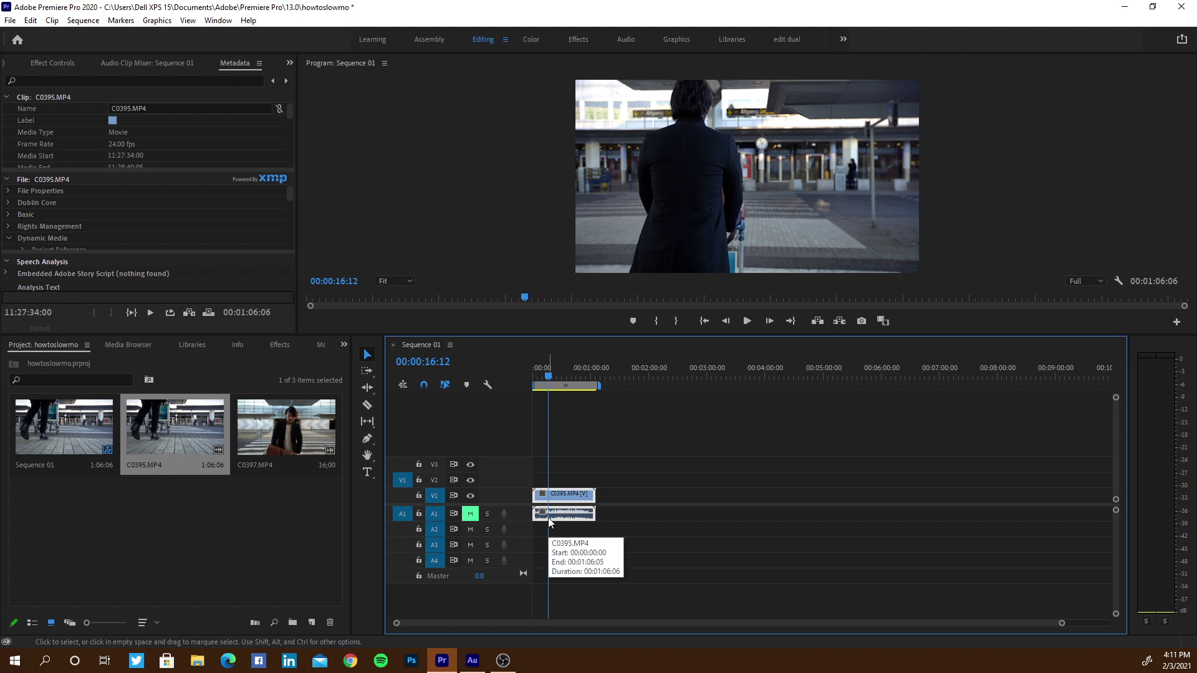
Place C0397.MP4 on V1 after the first clip, starting at about 00:02:27 in the sequence.
left_click(229, 506)
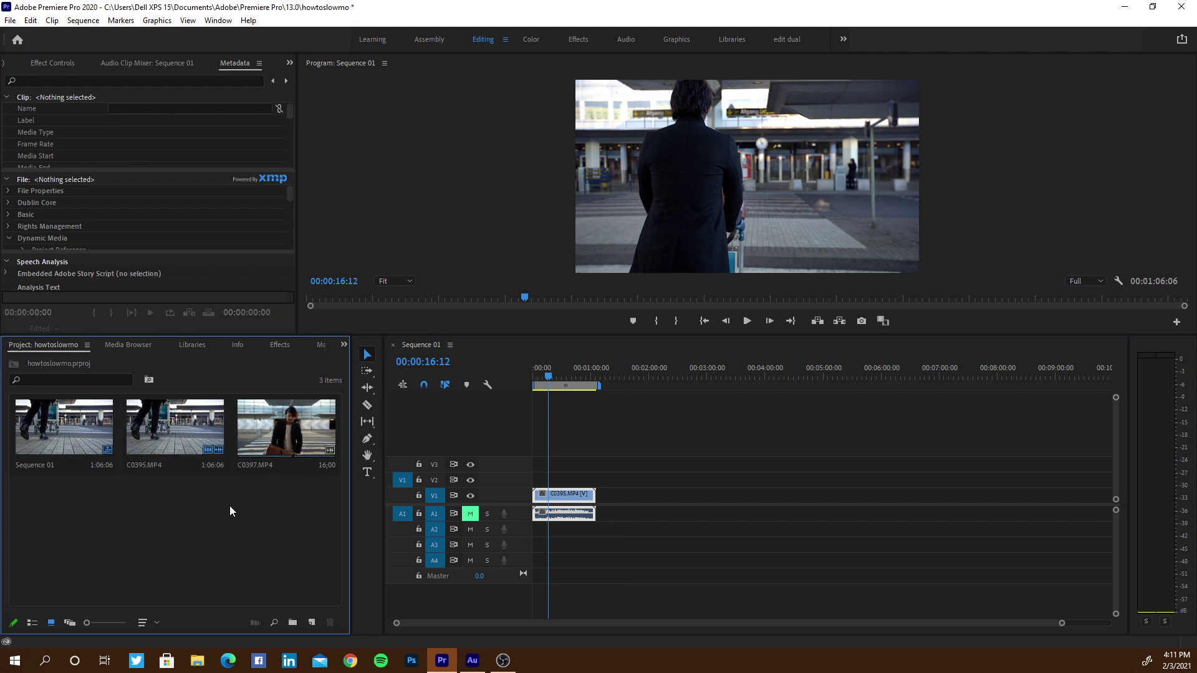
left_click(287, 427)
left_click_drag(286, 421, 684, 515)
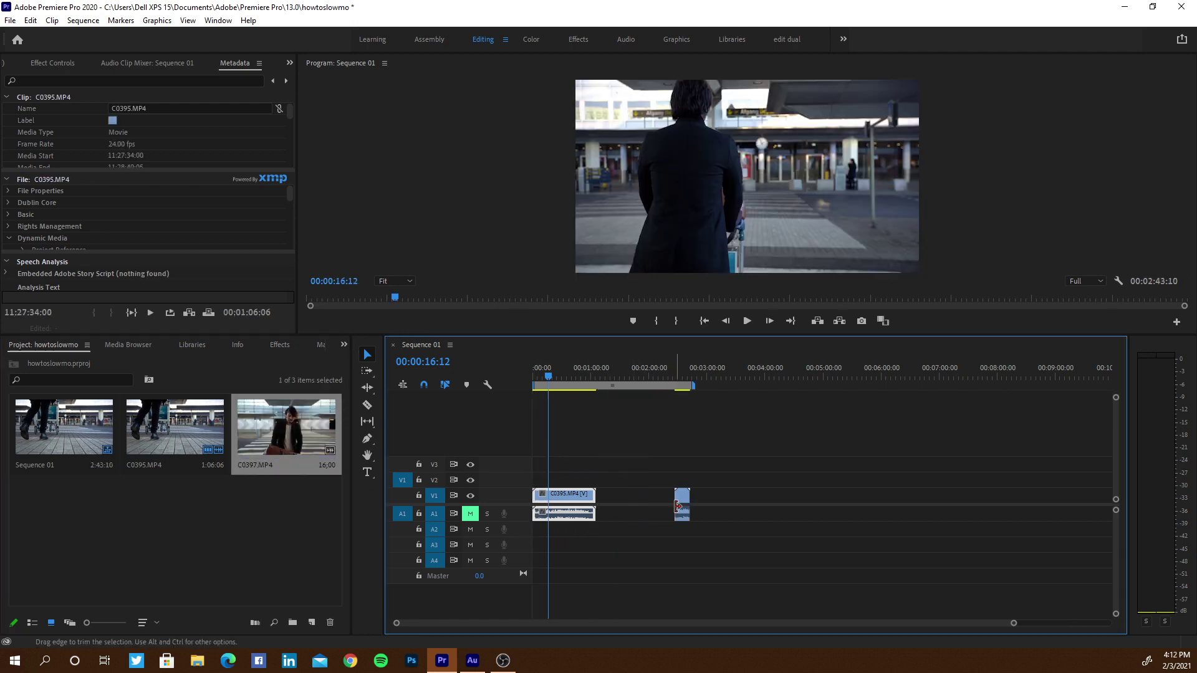
Preview the C0397.MP4 clip in the sequence from 00:02:30:00 and inspect it more closely in the timeline.
left_click(683, 376)
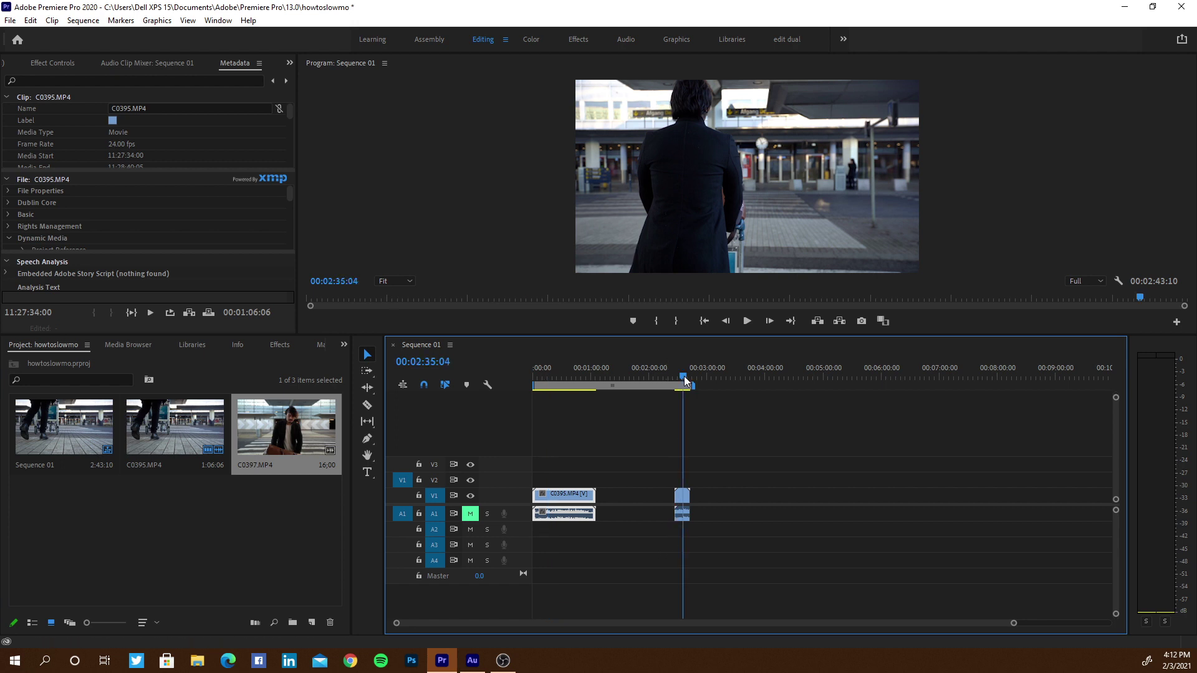
left_click(678, 378)
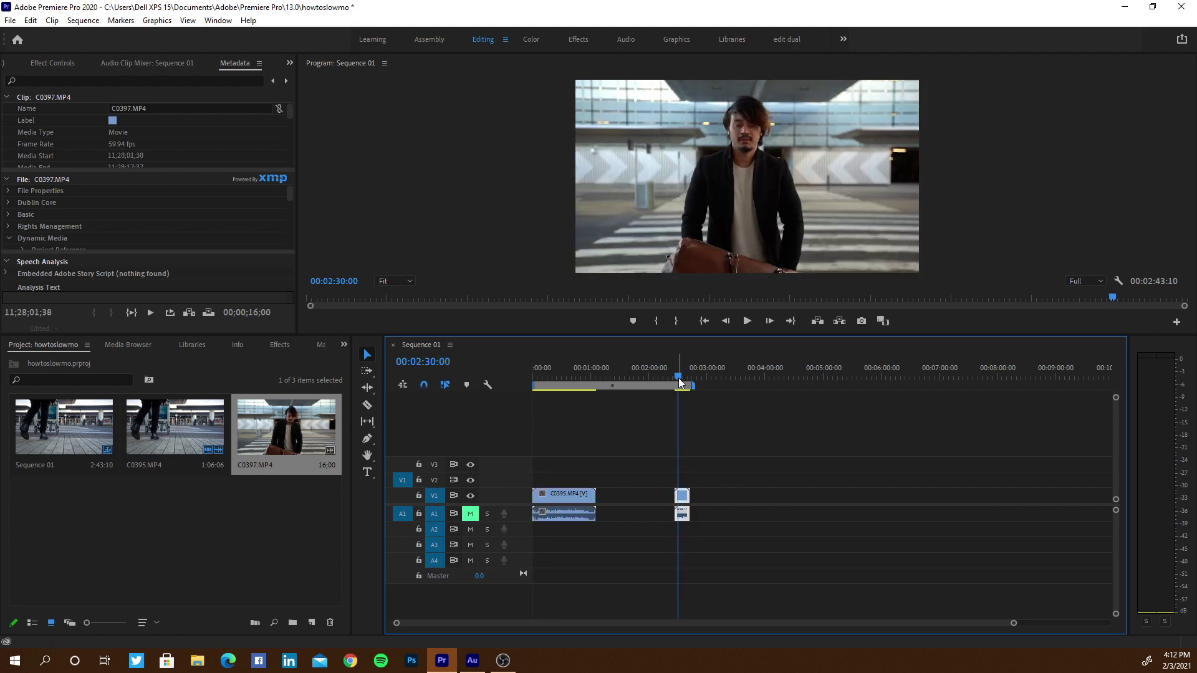
key("space")
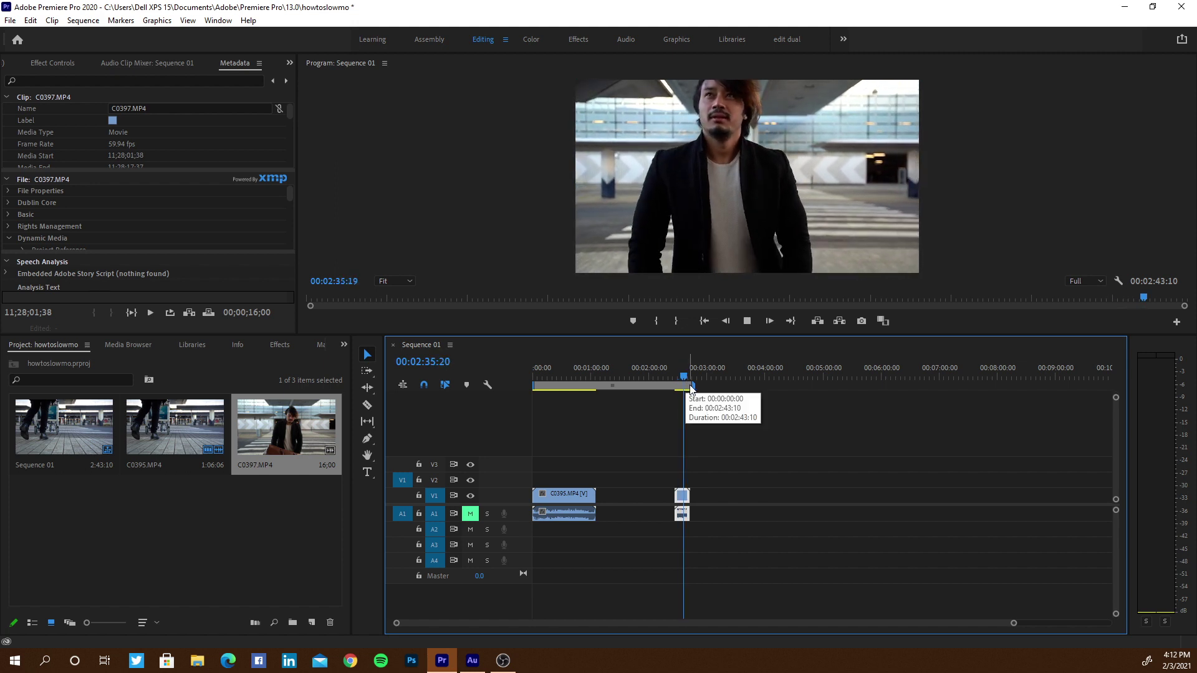
key("space")
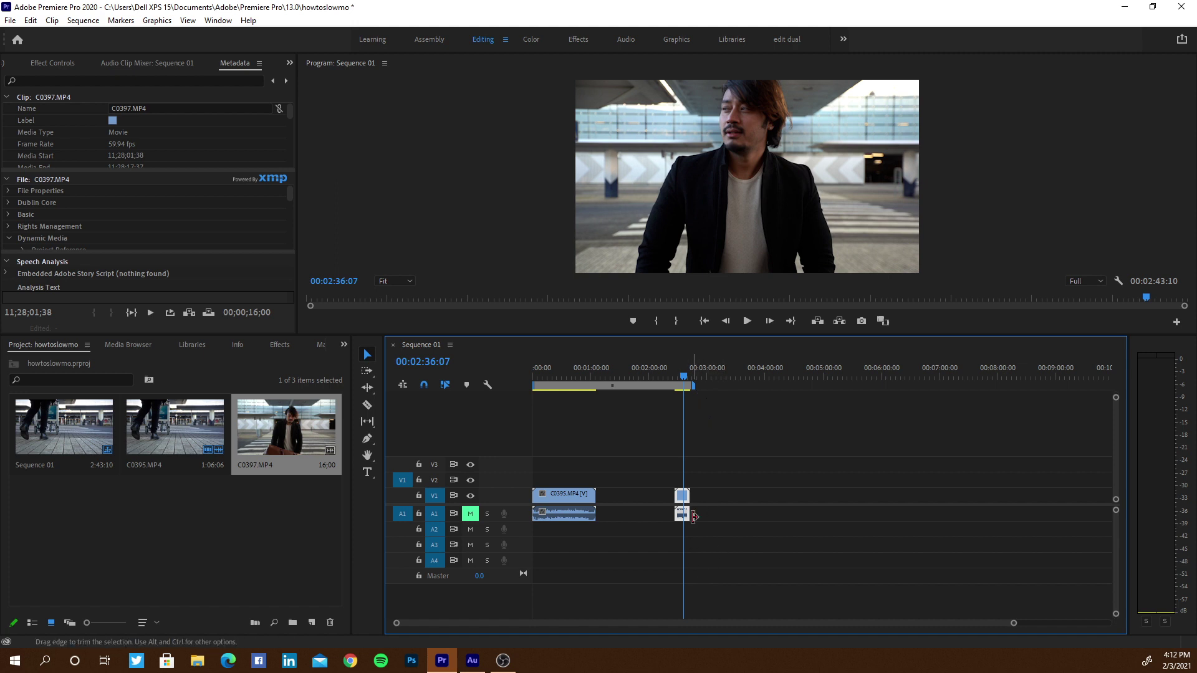
key("equal")
key("equal")
key("equal")
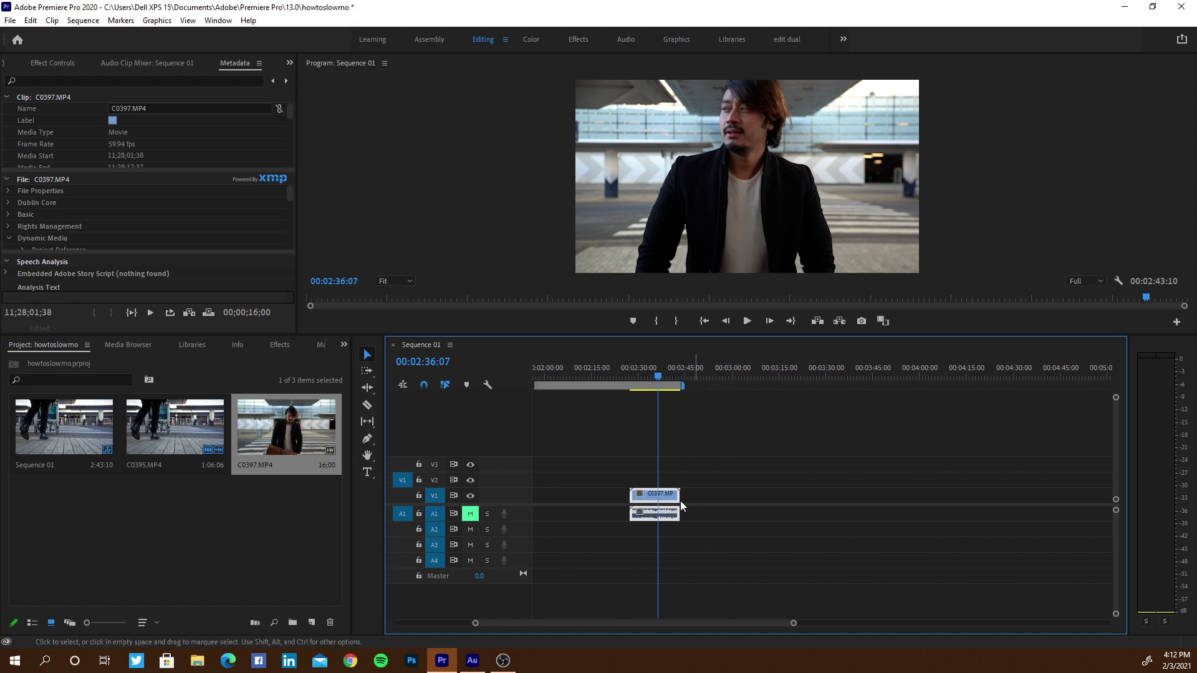
Move C0397.MP4 on V1 closer to the first clip, starting at about 00:01:28, and view the frame at 00:01:33:00.
left_click_drag(680, 500, 596, 506)
key("ctrl+z")
scroll(623, 511, "up", 5)
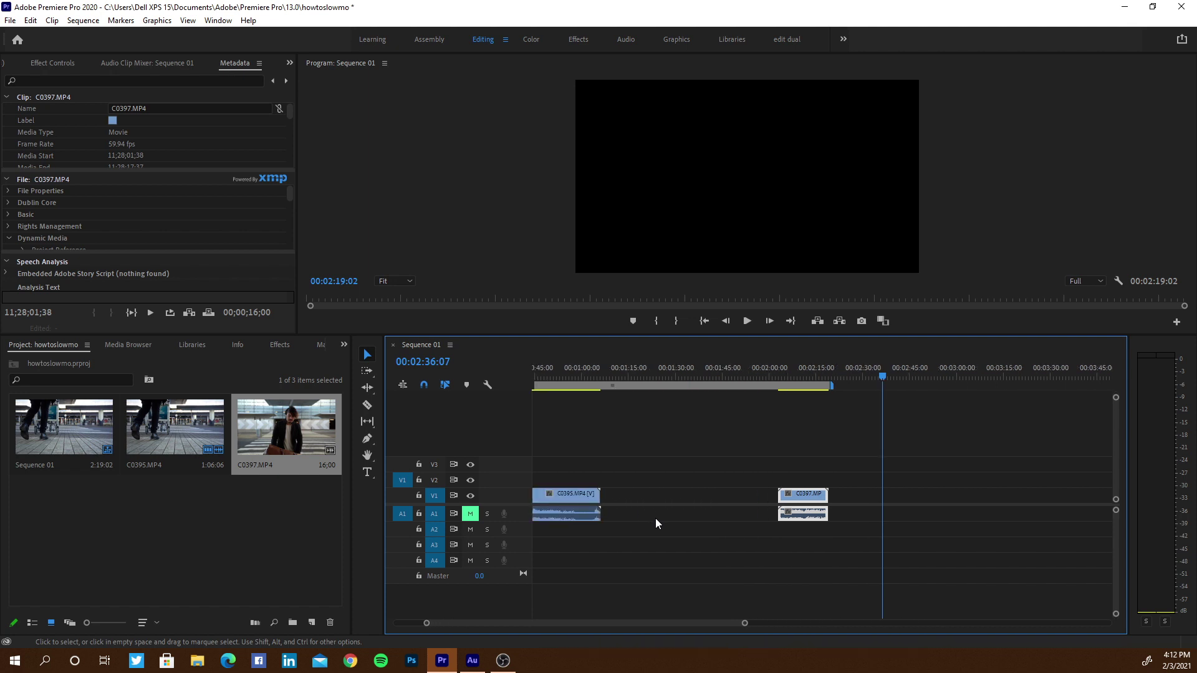
scroll(655, 518, "up", 2)
left_click_drag(893, 499, 784, 498)
left_click(779, 377)
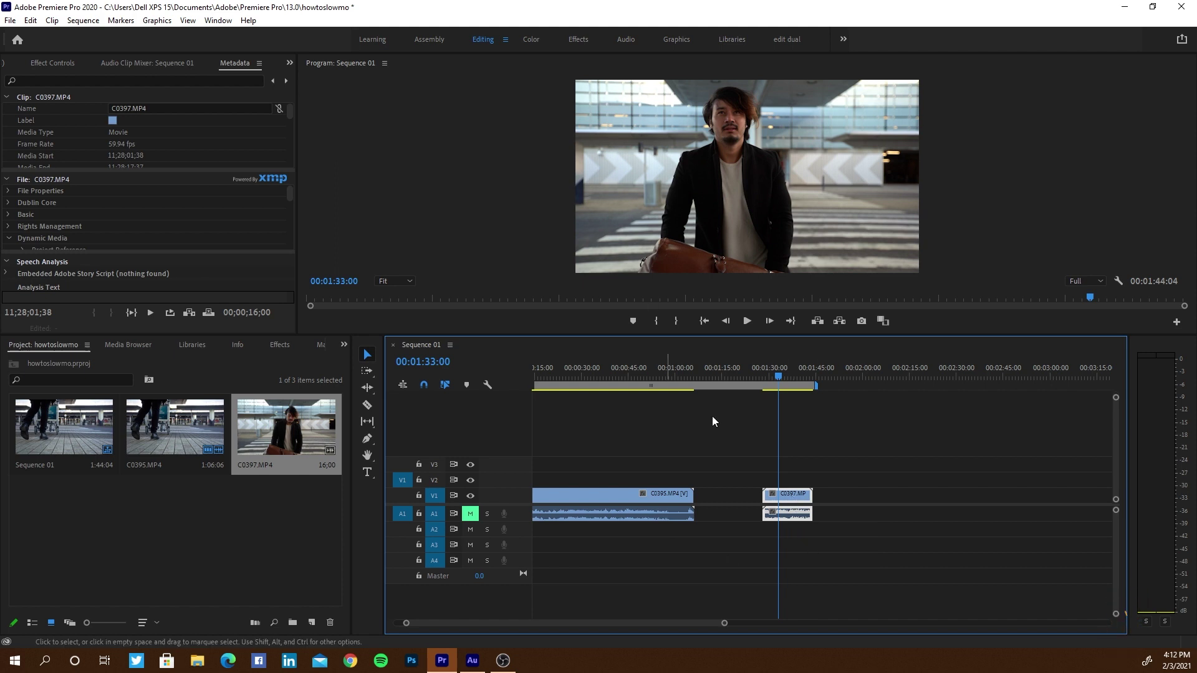
Set the C0397.MP4 clip's speed to 50% in the sequence and play back the slowed footage.
right_click(794, 497)
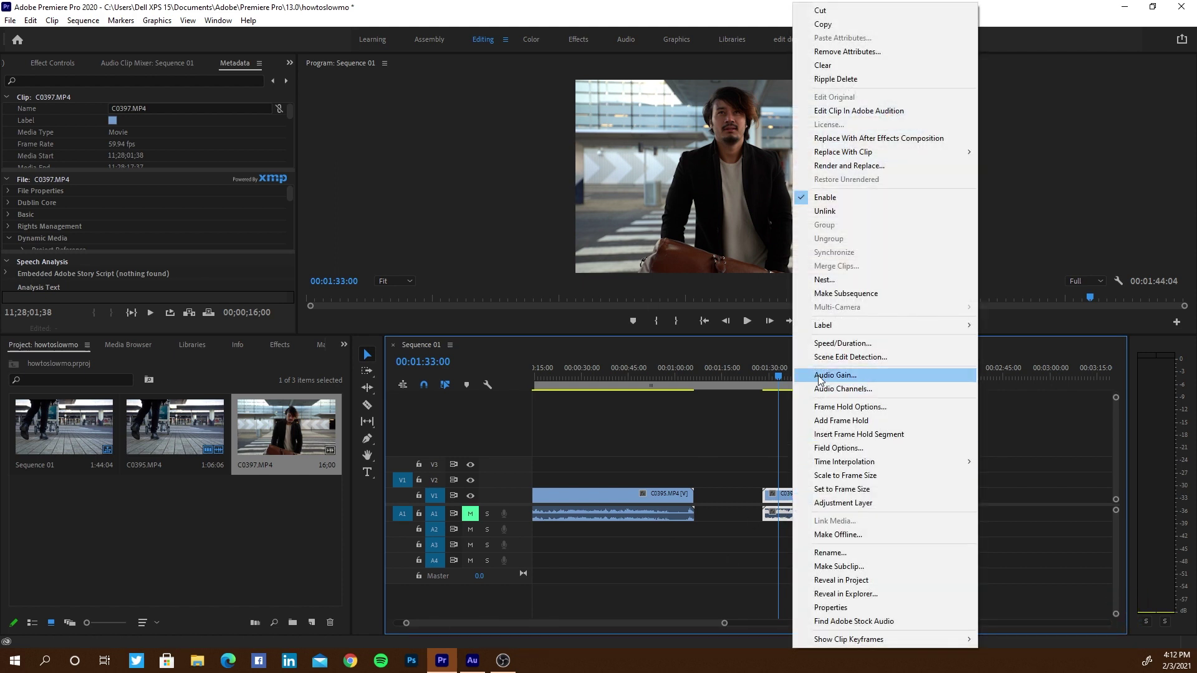
left_click(827, 344)
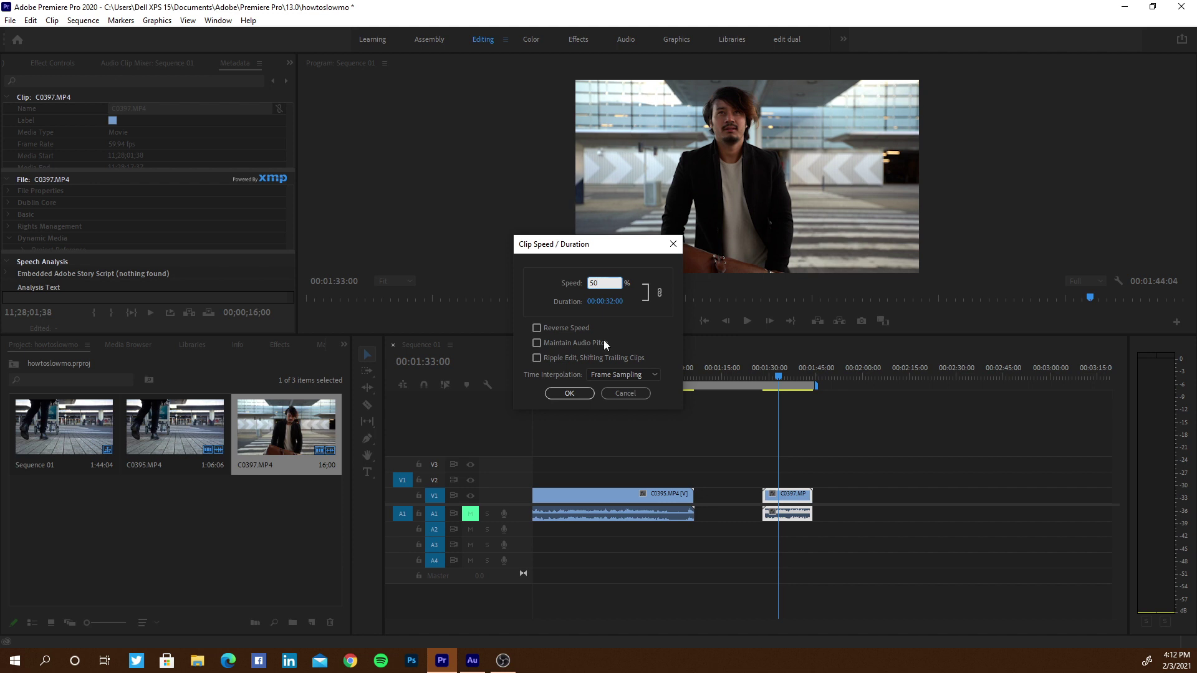
left_click(572, 397)
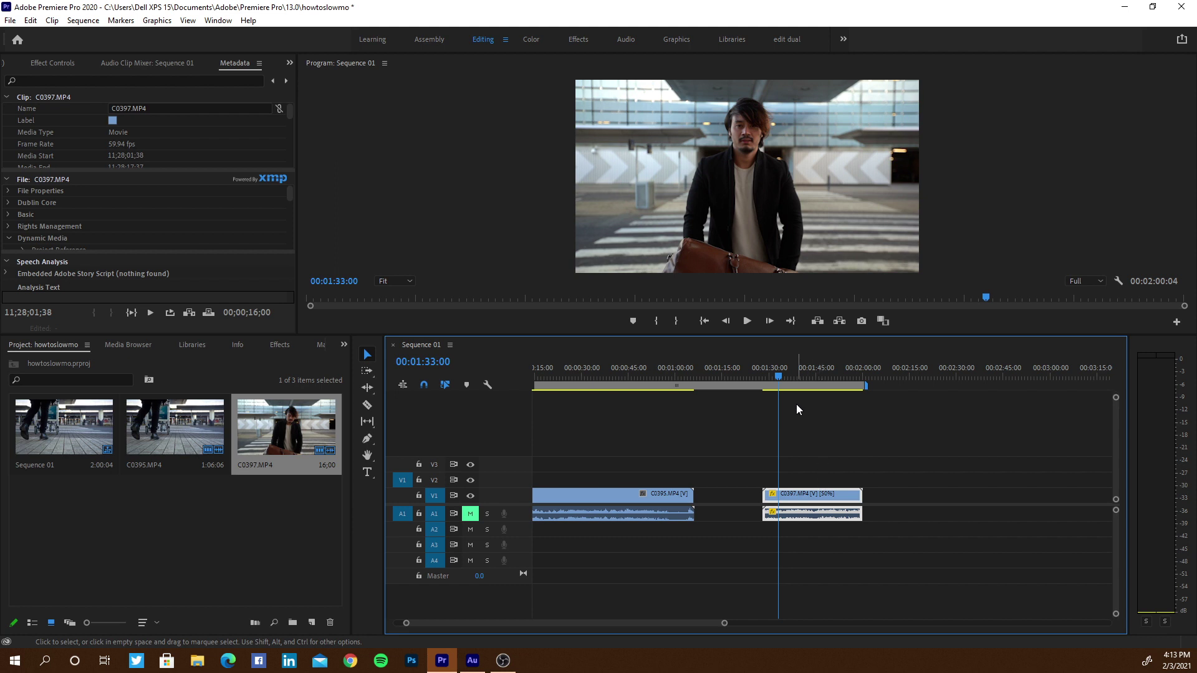
key("space")
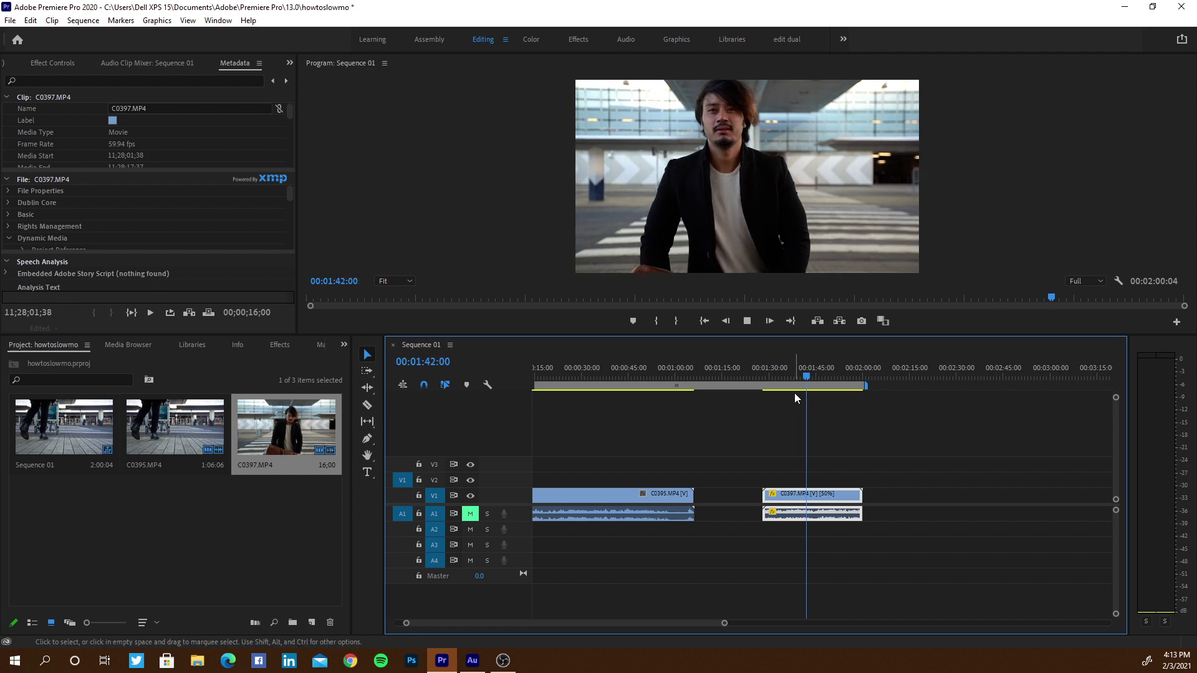
key("space")
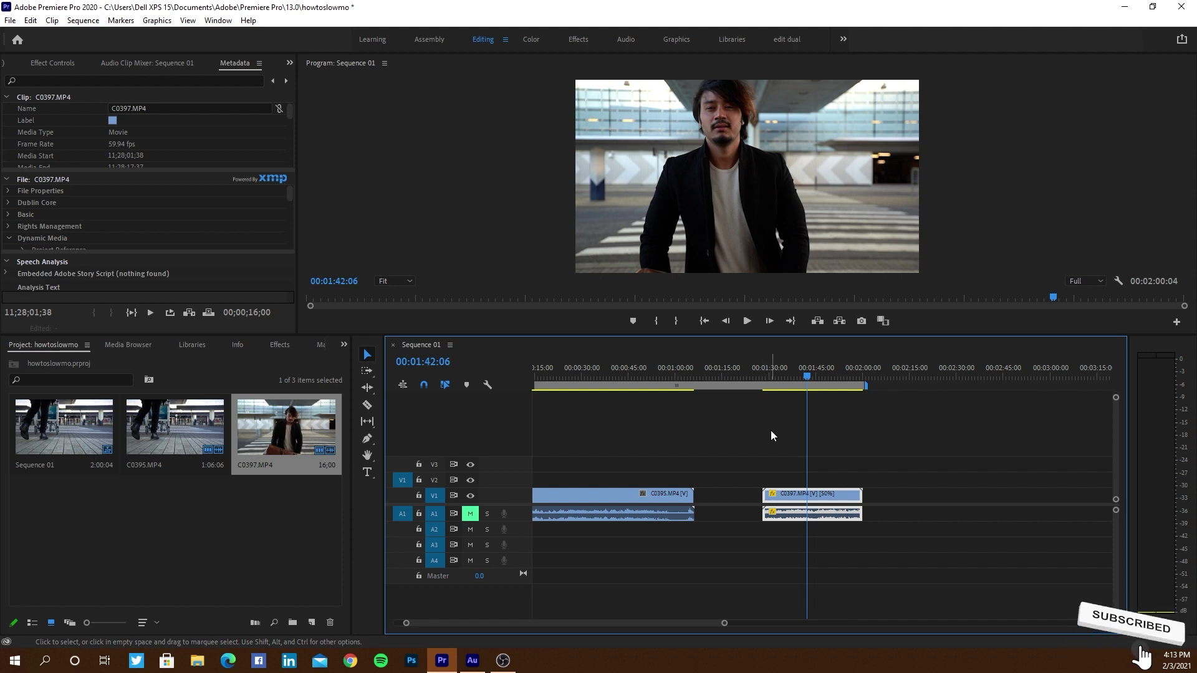
left_click(613, 494)
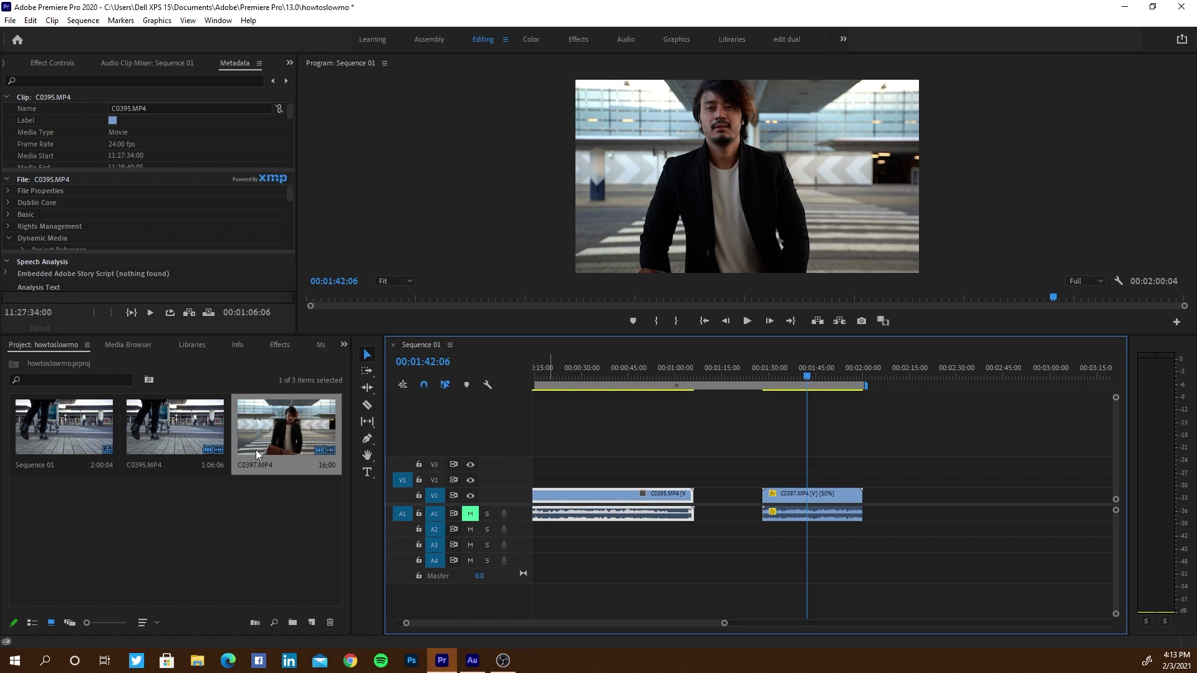
left_click(181, 425)
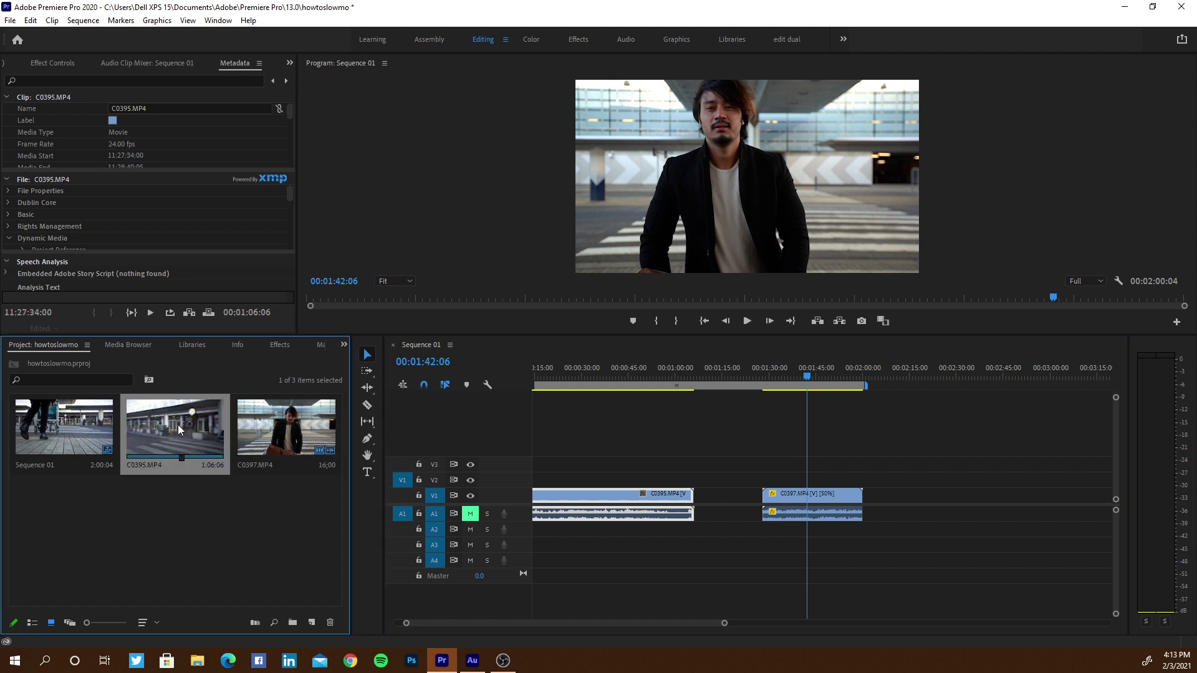
left_click_drag(167, 428, 757, 464)
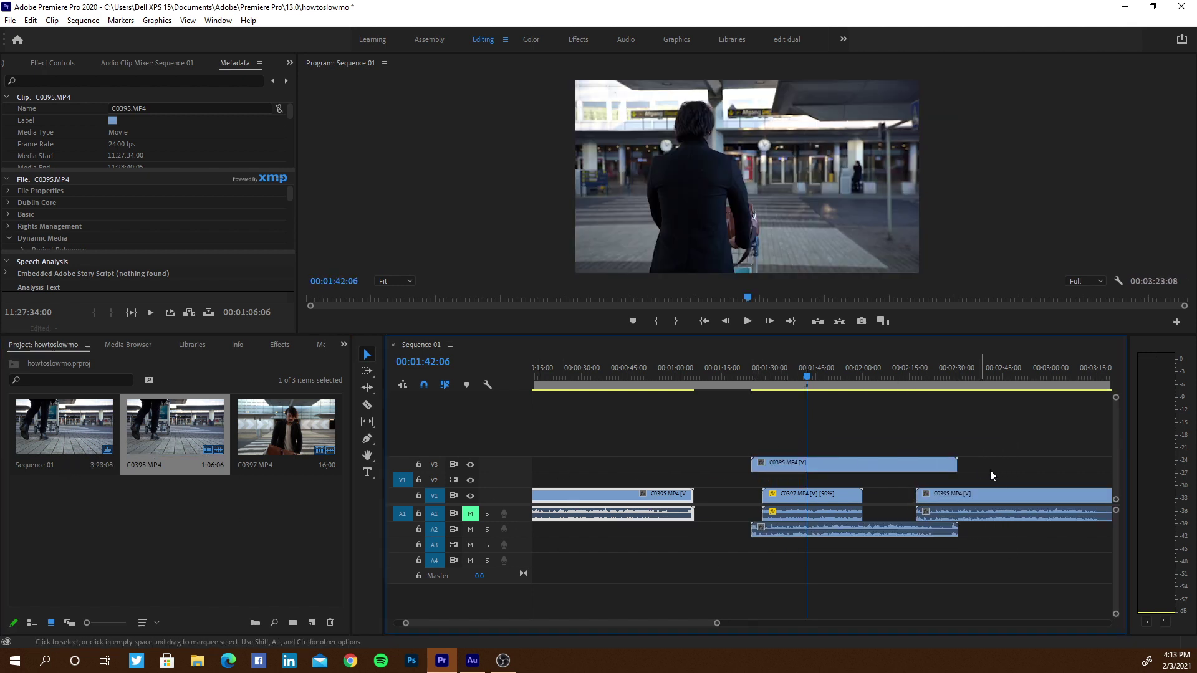
left_click(779, 465)
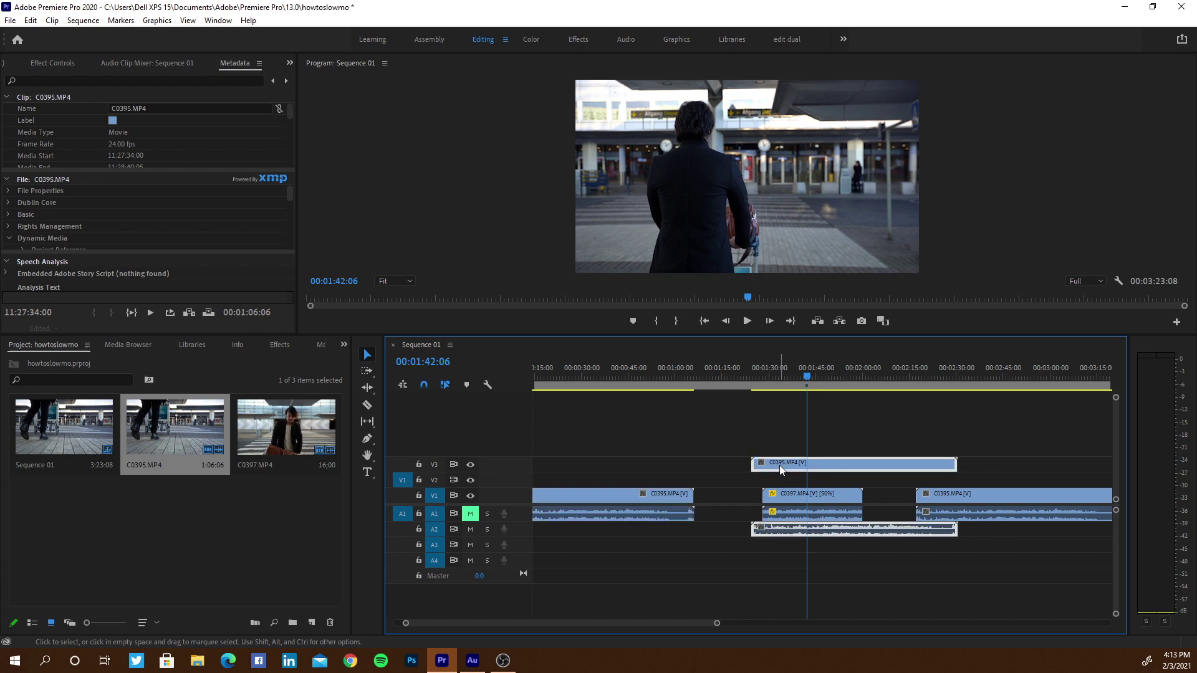
key("Delete")
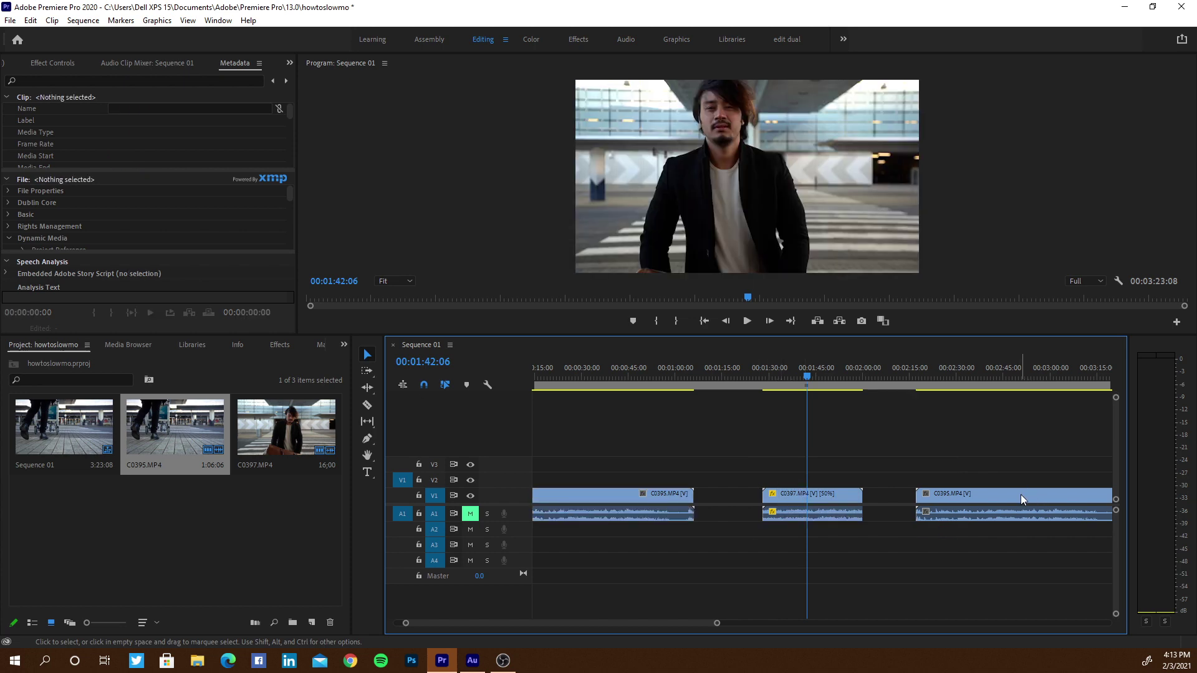
left_click(1020, 495)
key("Delete")
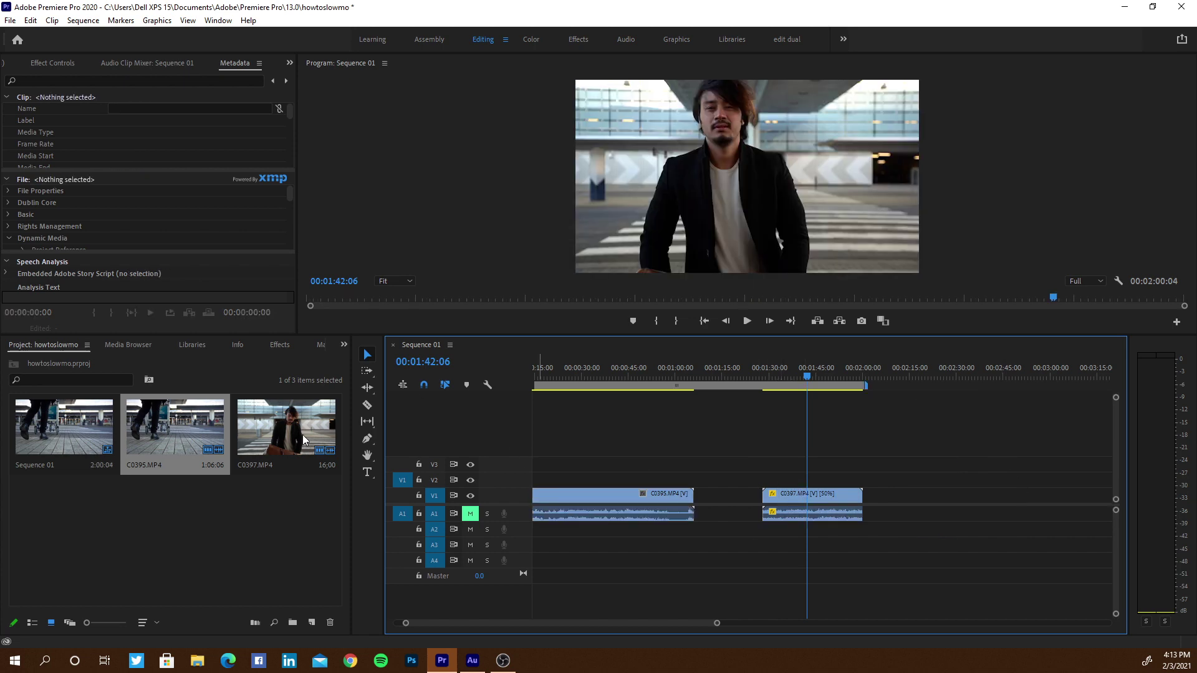
Place a second, full-speed copy of C0397.MP4 on V1 just after the 50% clip.
left_click(282, 435)
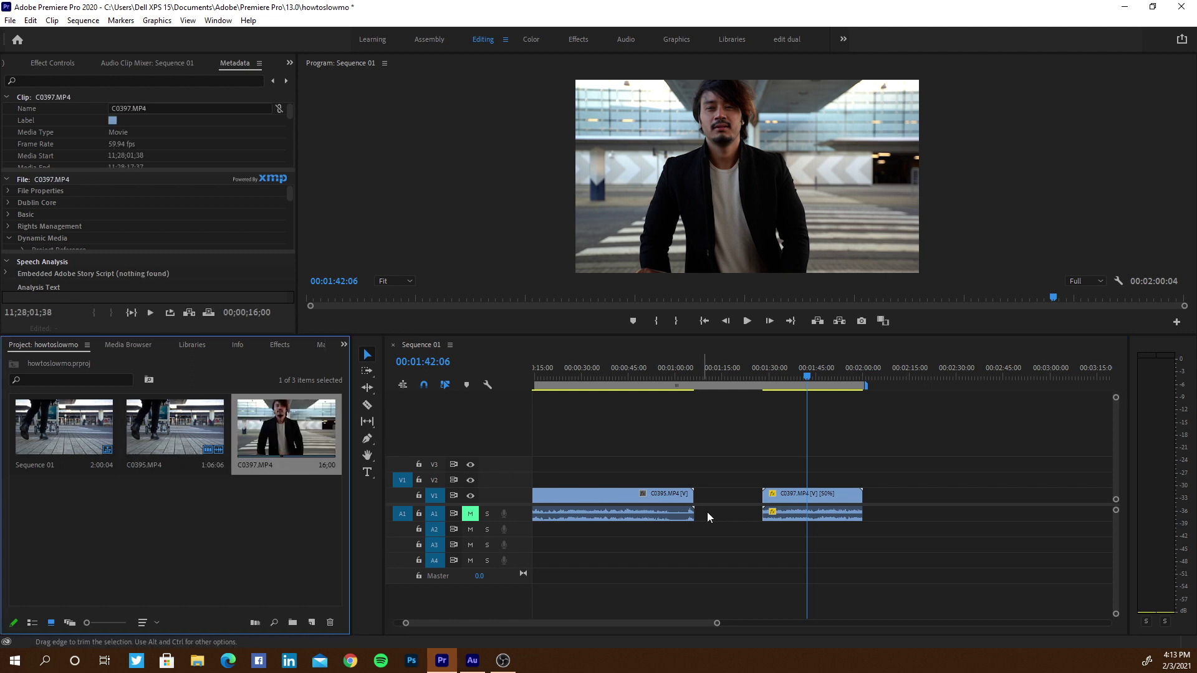
left_click(801, 498)
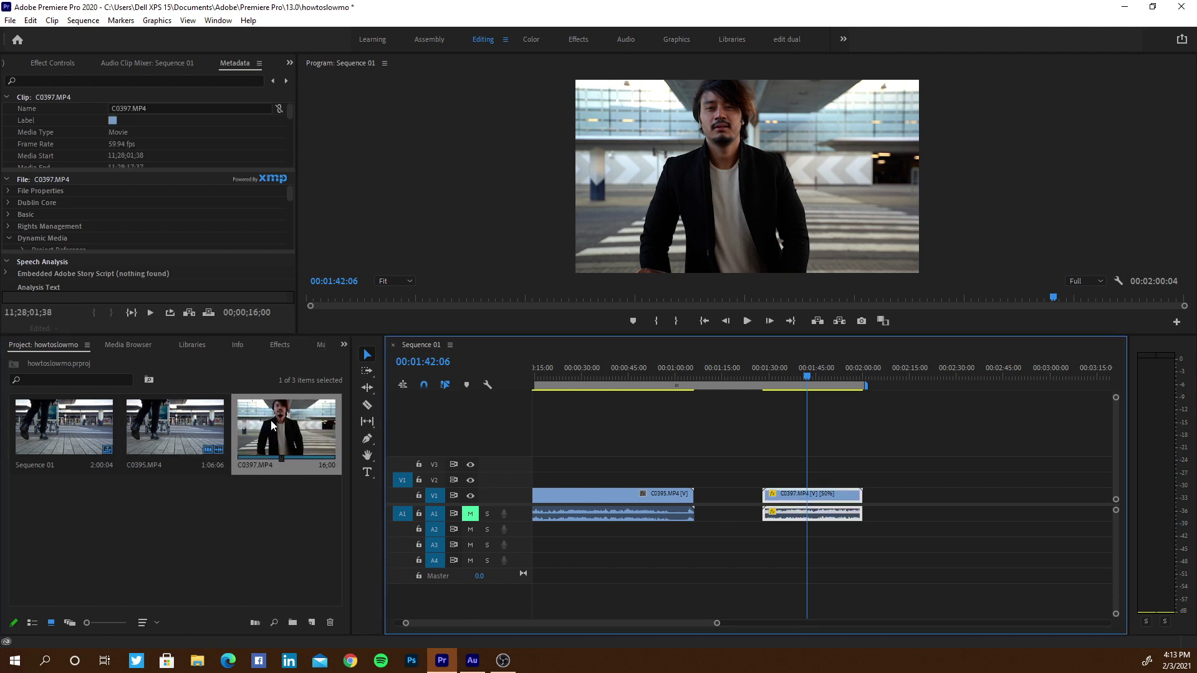
left_click_drag(272, 420, 881, 505)
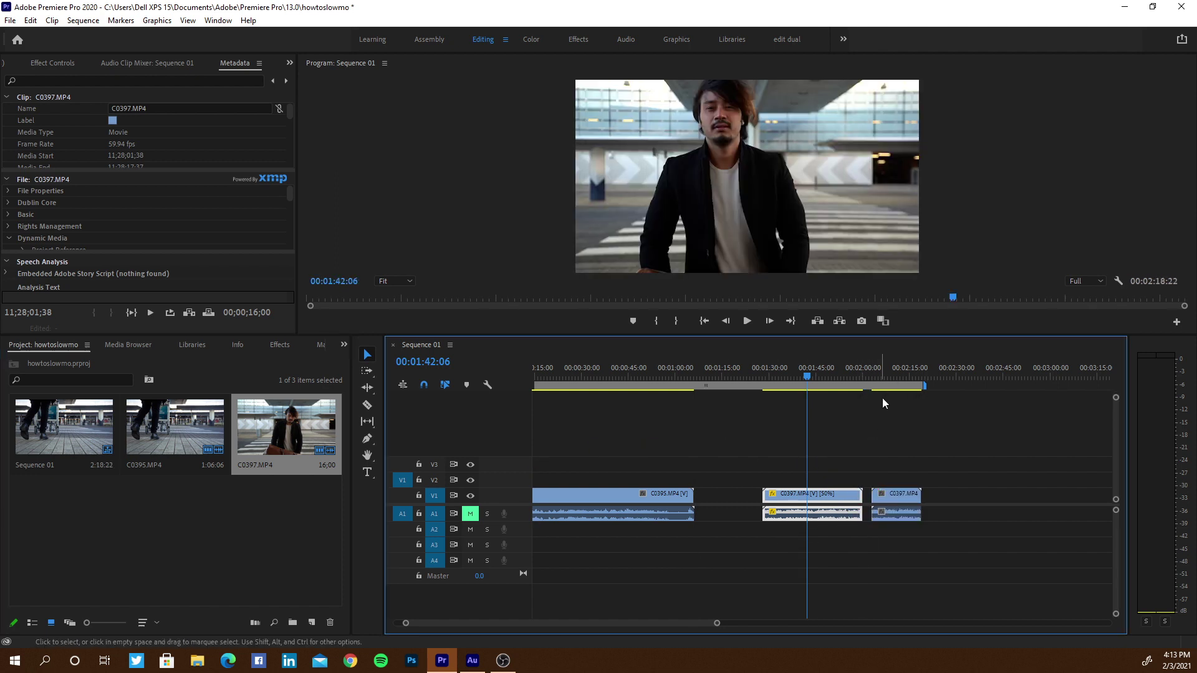
Play back the full-speed and 50% copies of C0397.MP4 in turn to compare their motion.
left_click(887, 375)
key("space")
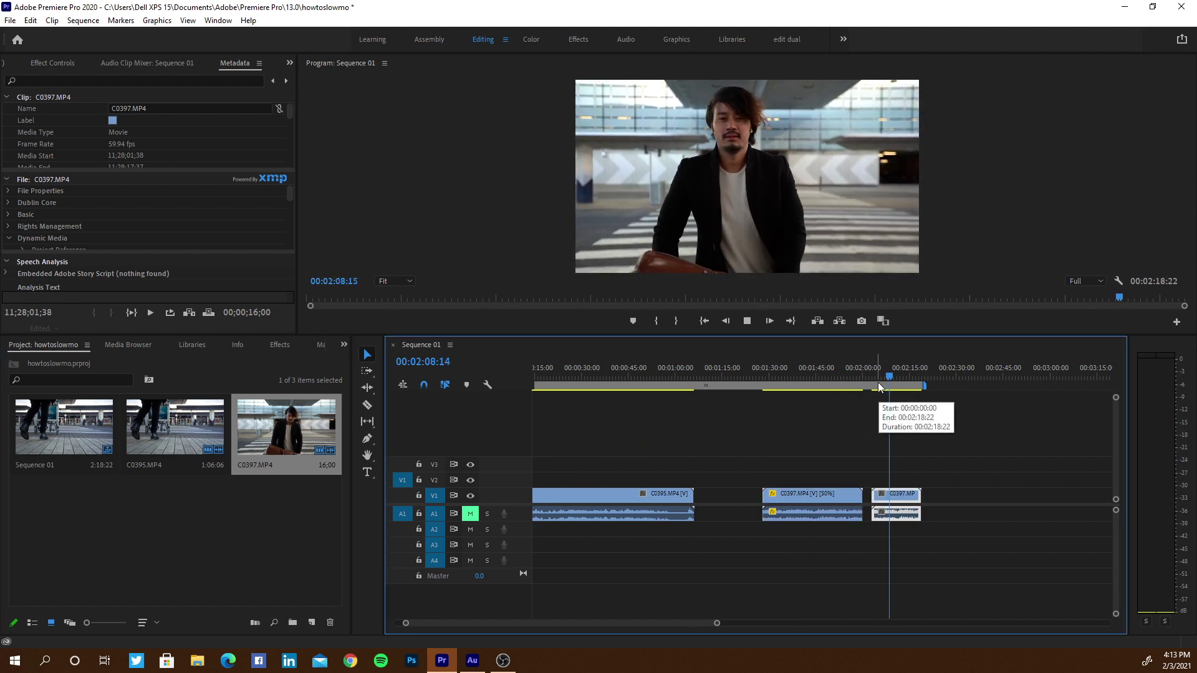
left_click(792, 374)
key("space")
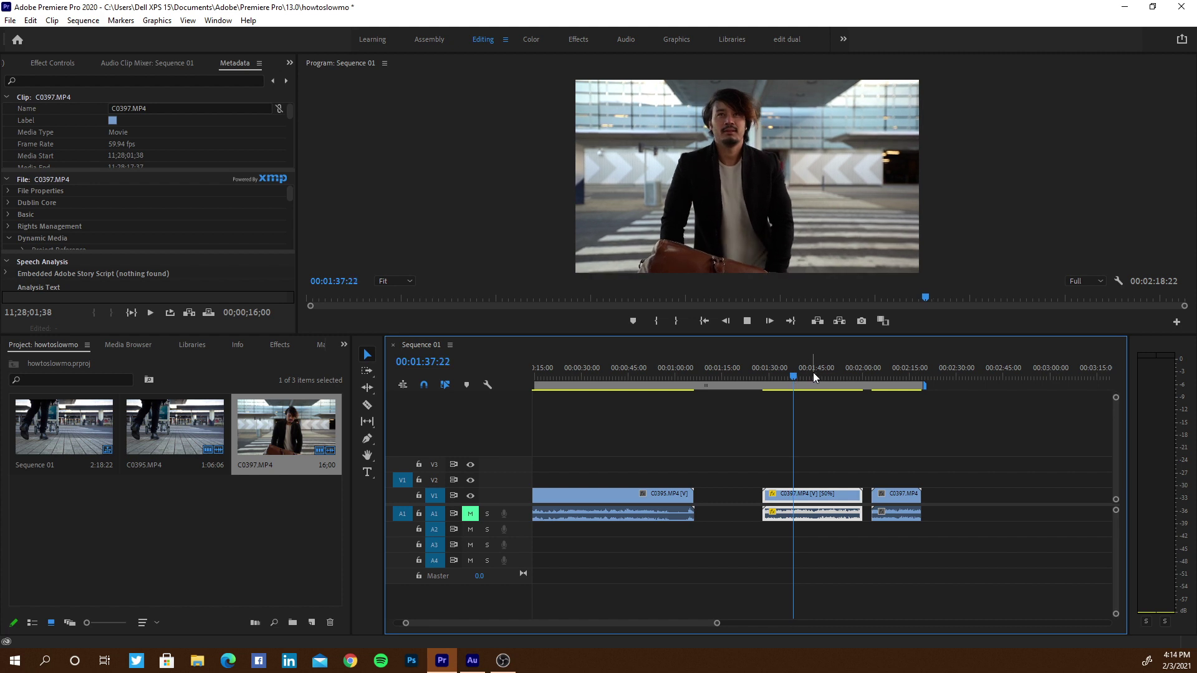
left_click(879, 378)
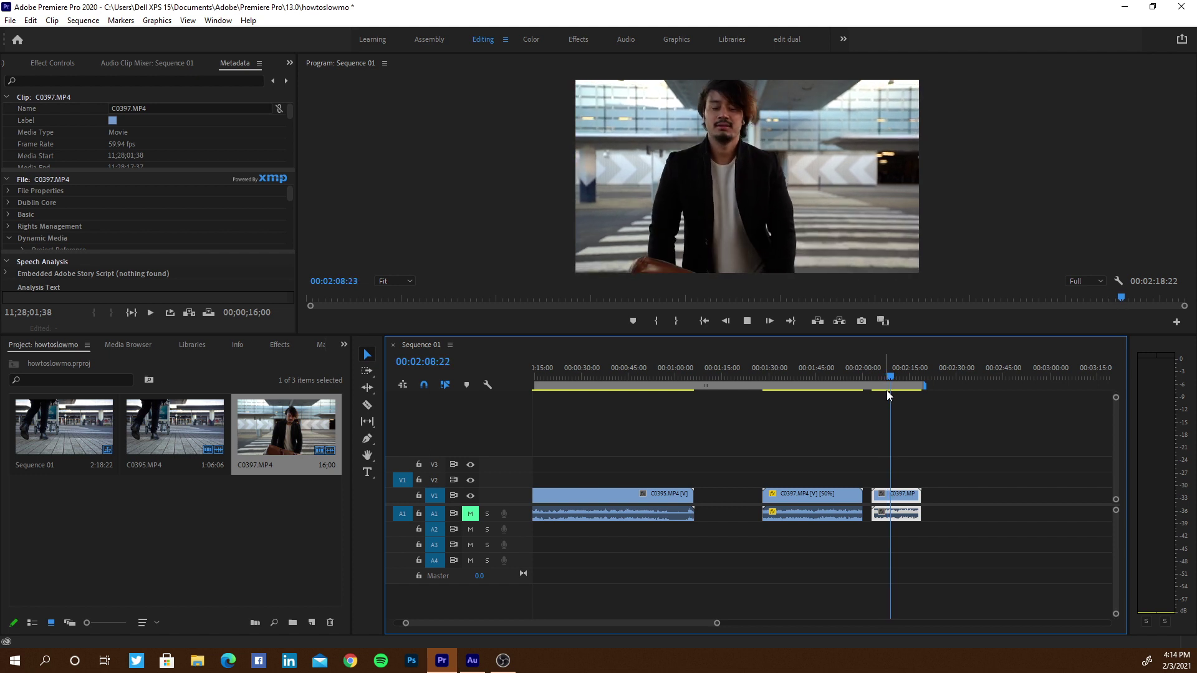
key("space")
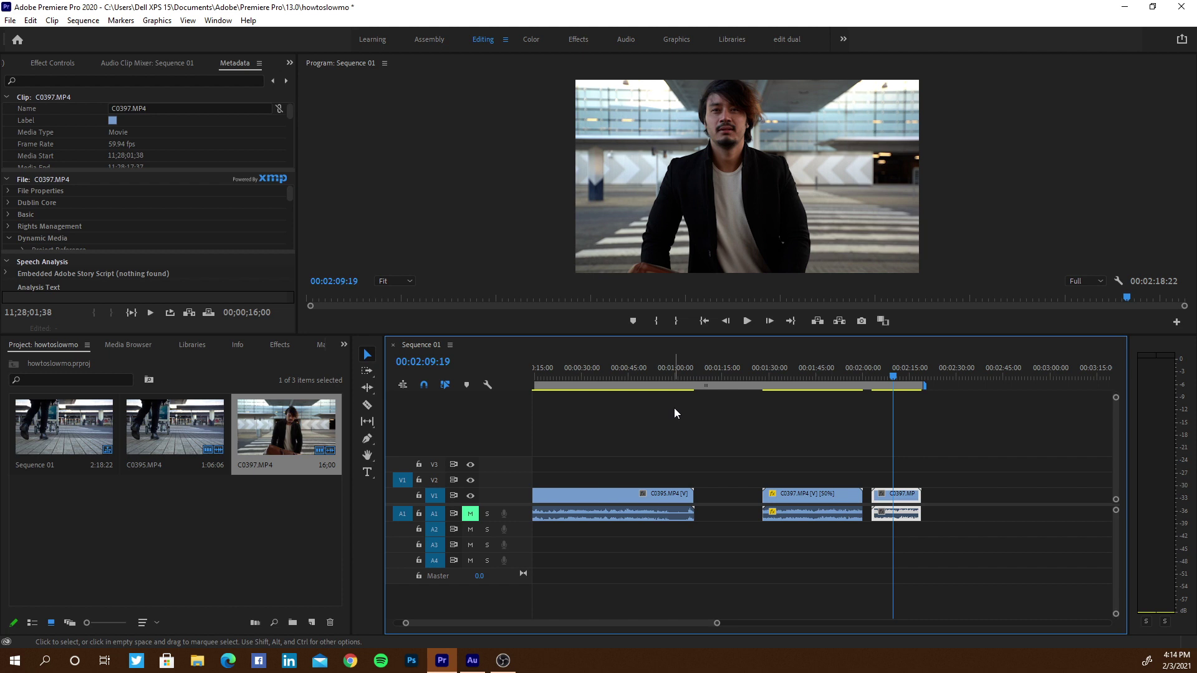
Delete all the clips from Sequence 01.
left_click(265, 446)
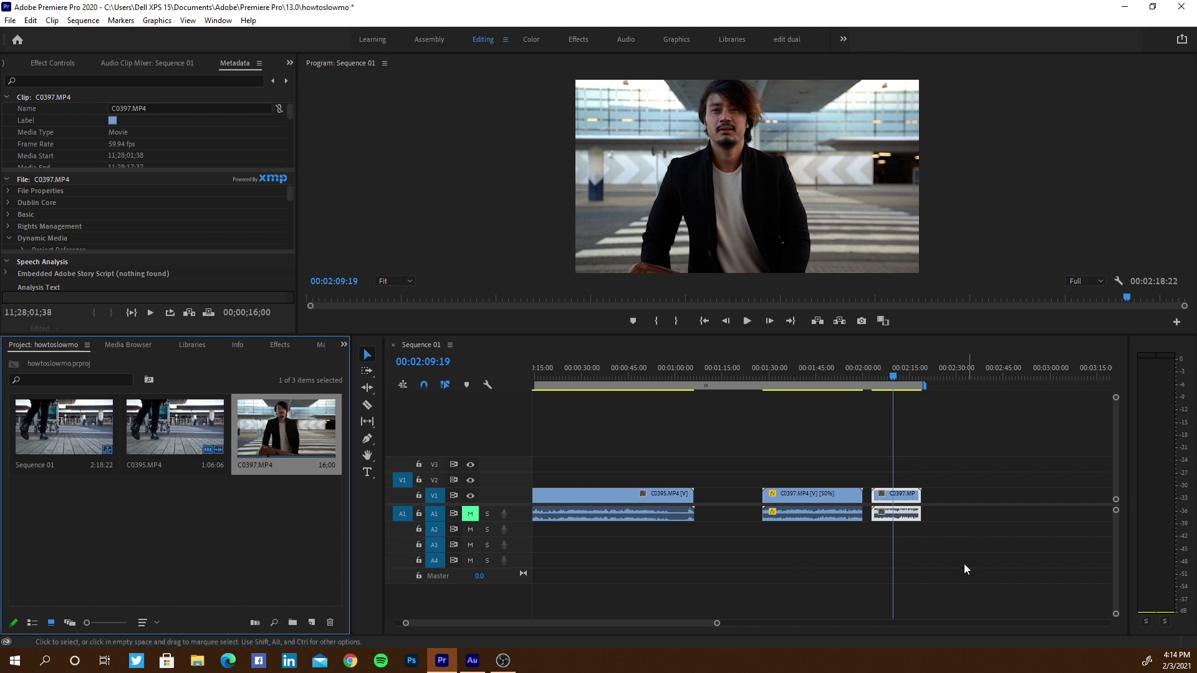
left_click_drag(949, 561, 595, 472)
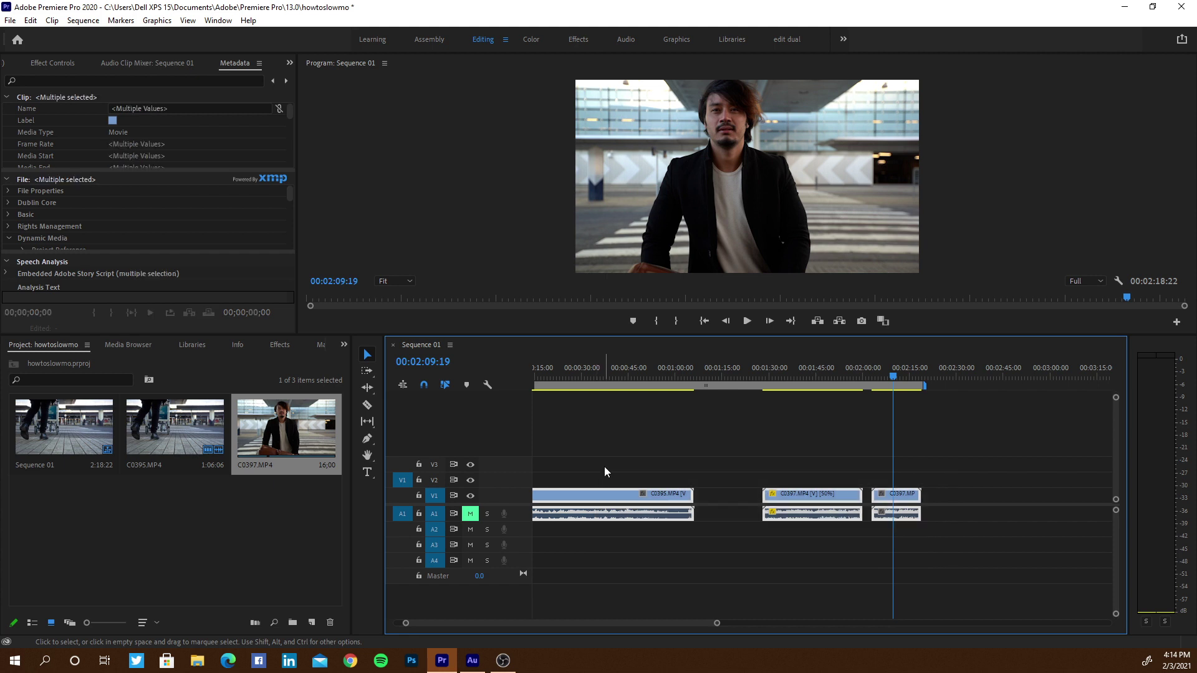
key("Delete")
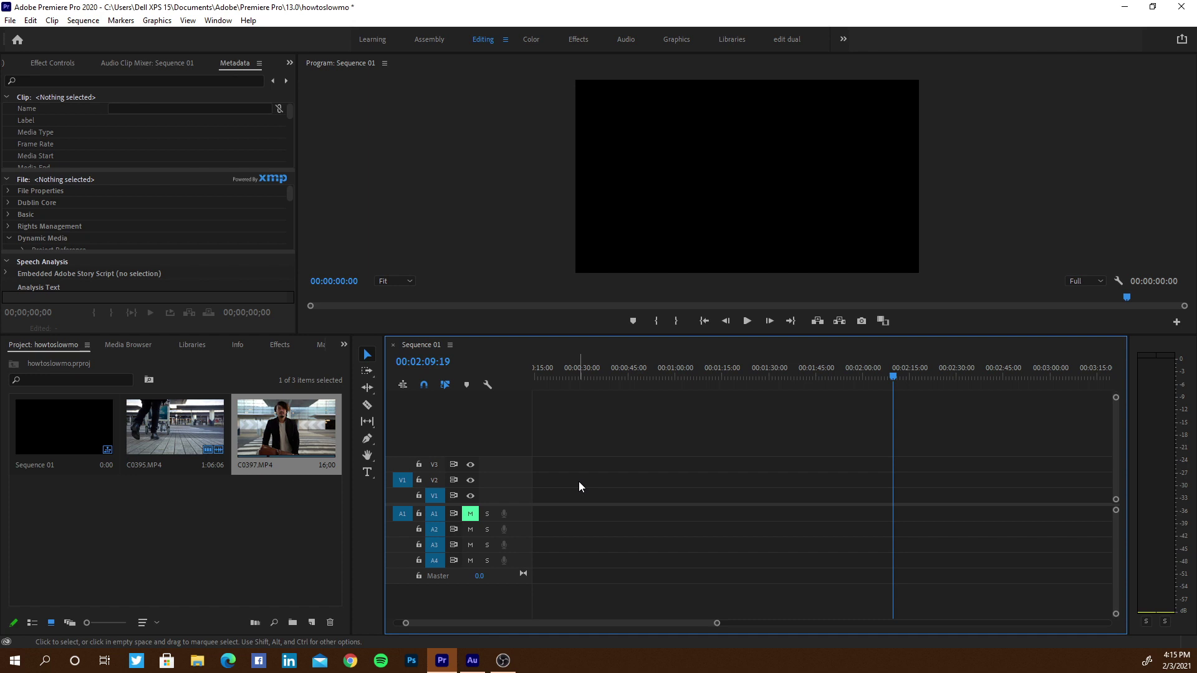
Reset the C0395.MP4 footage interpretation to use the frame rate from the file.
left_click(167, 440)
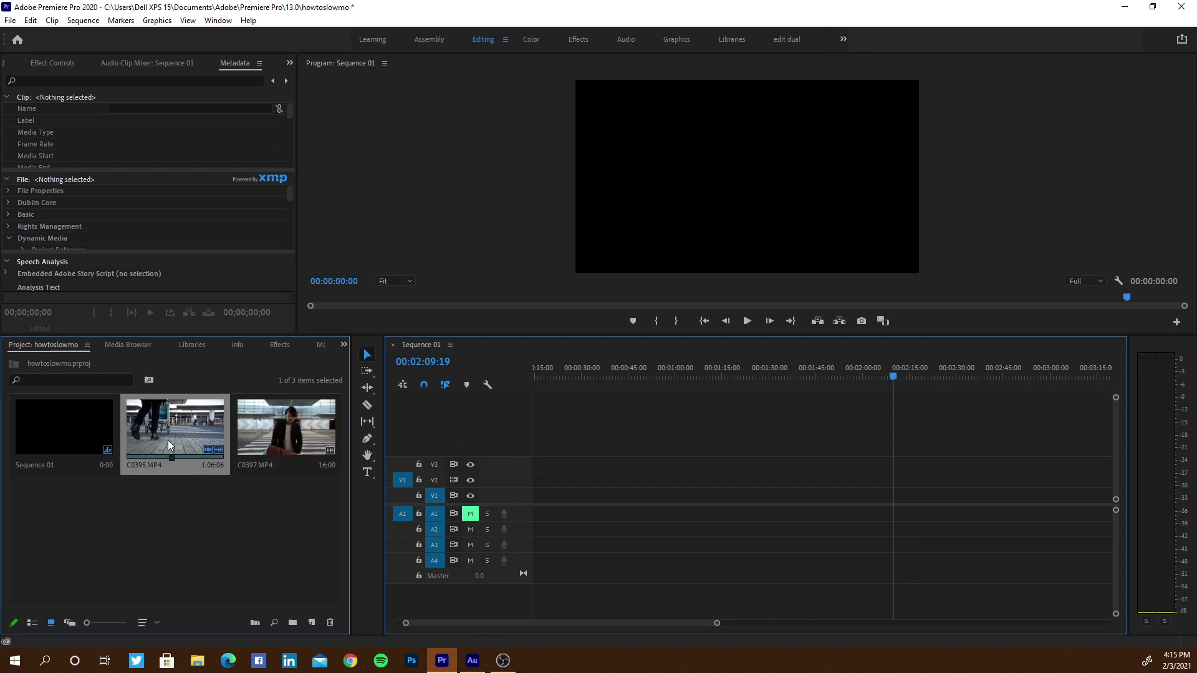
right_click(167, 439)
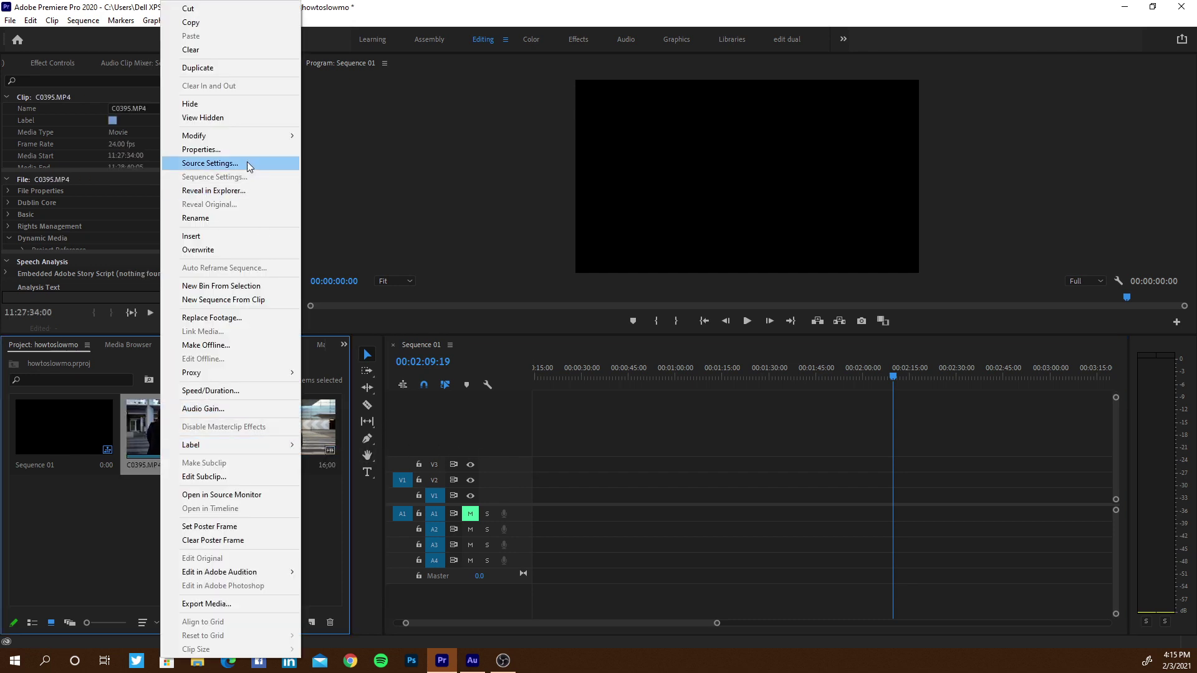
mouse_move(249, 134)
left_click(349, 150)
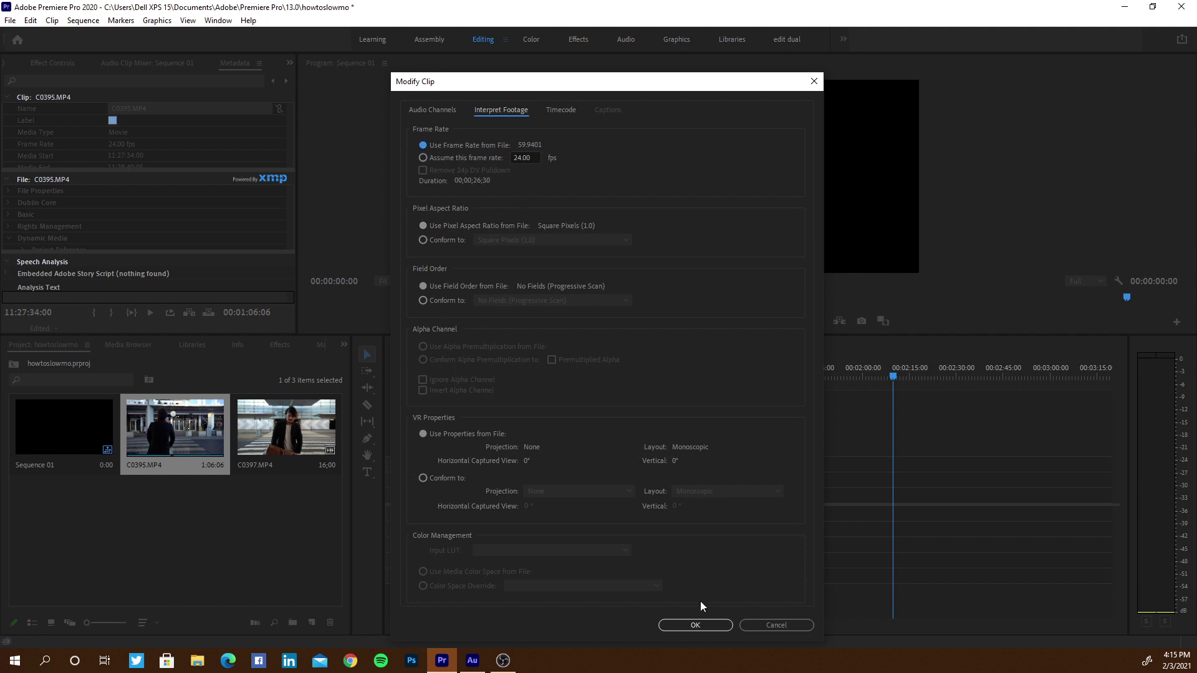
left_click(695, 625)
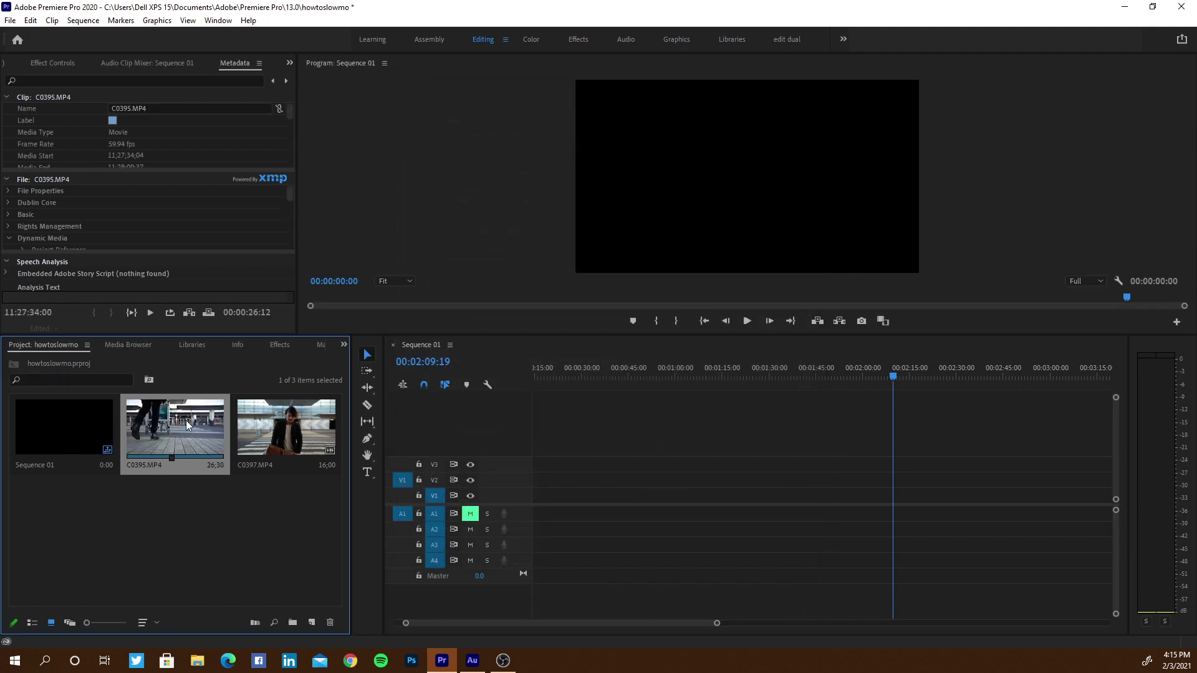
Place C0395.MP4 at the start of V1 in Sequence 01 and play it back from 00:00:06:00.
left_click_drag(185, 420, 536, 492)
left_click(693, 355)
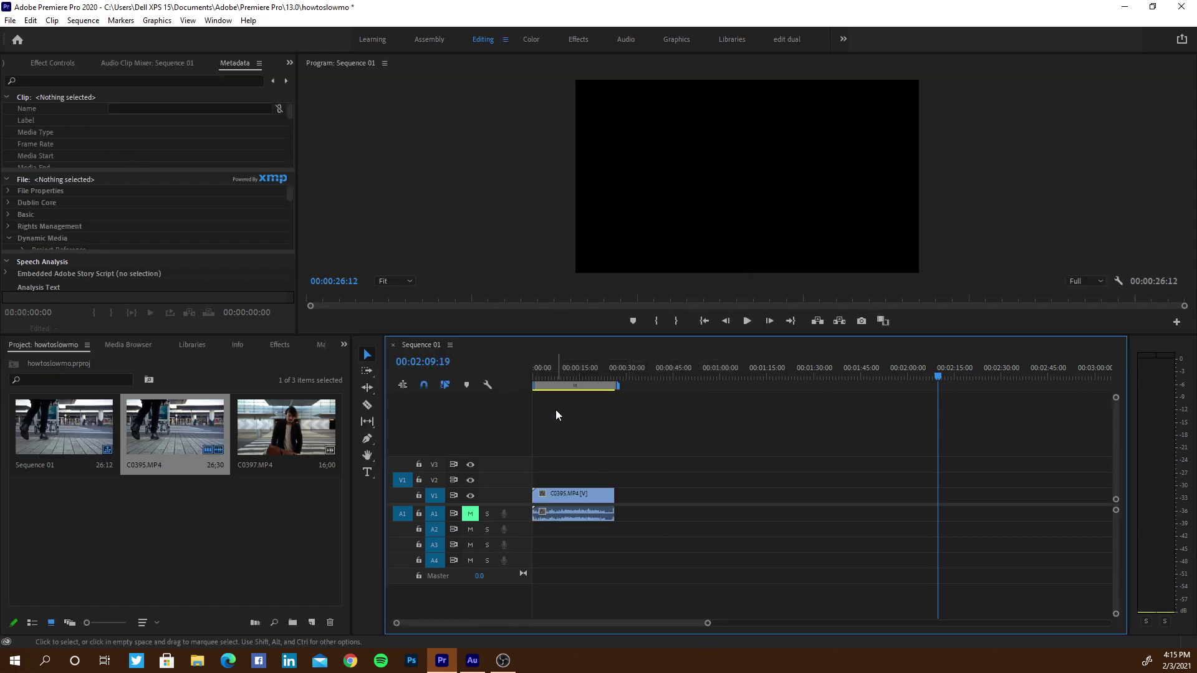
left_click(552, 373)
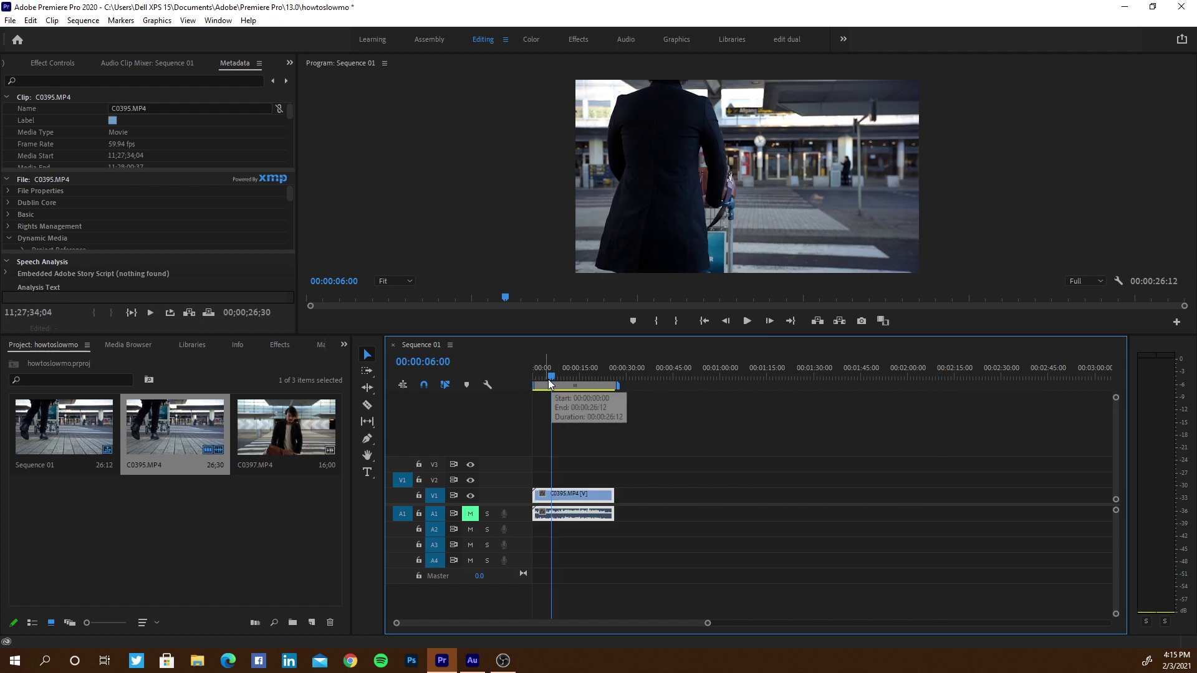
key("space")
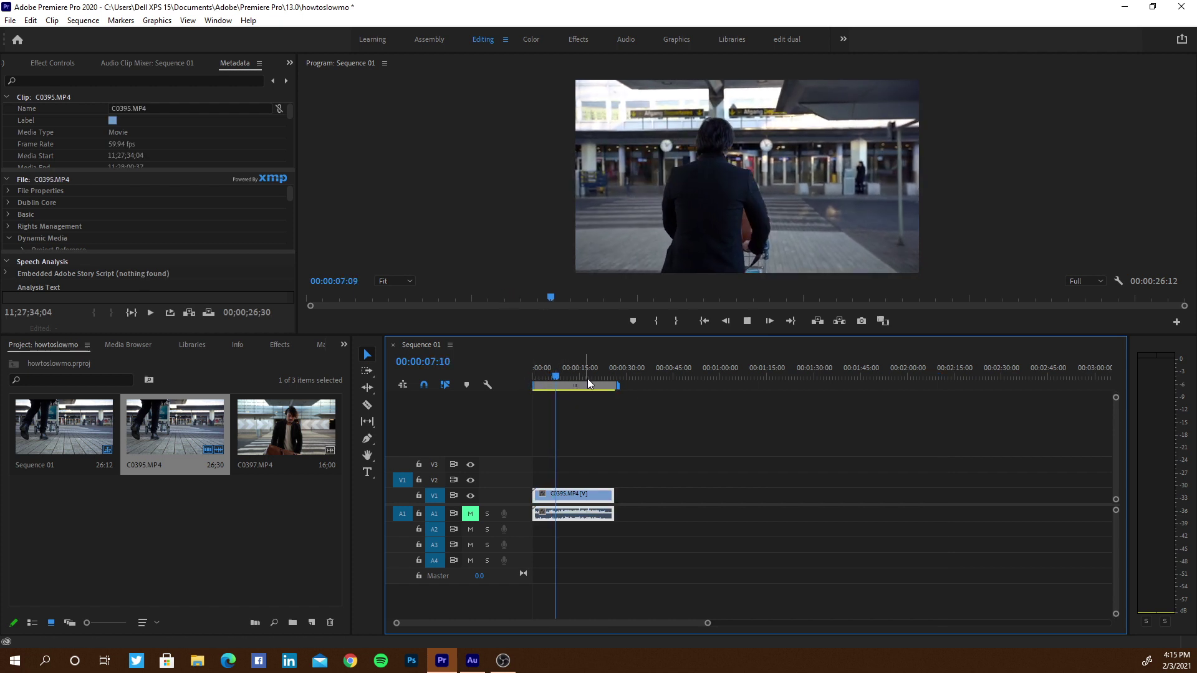
key("space")
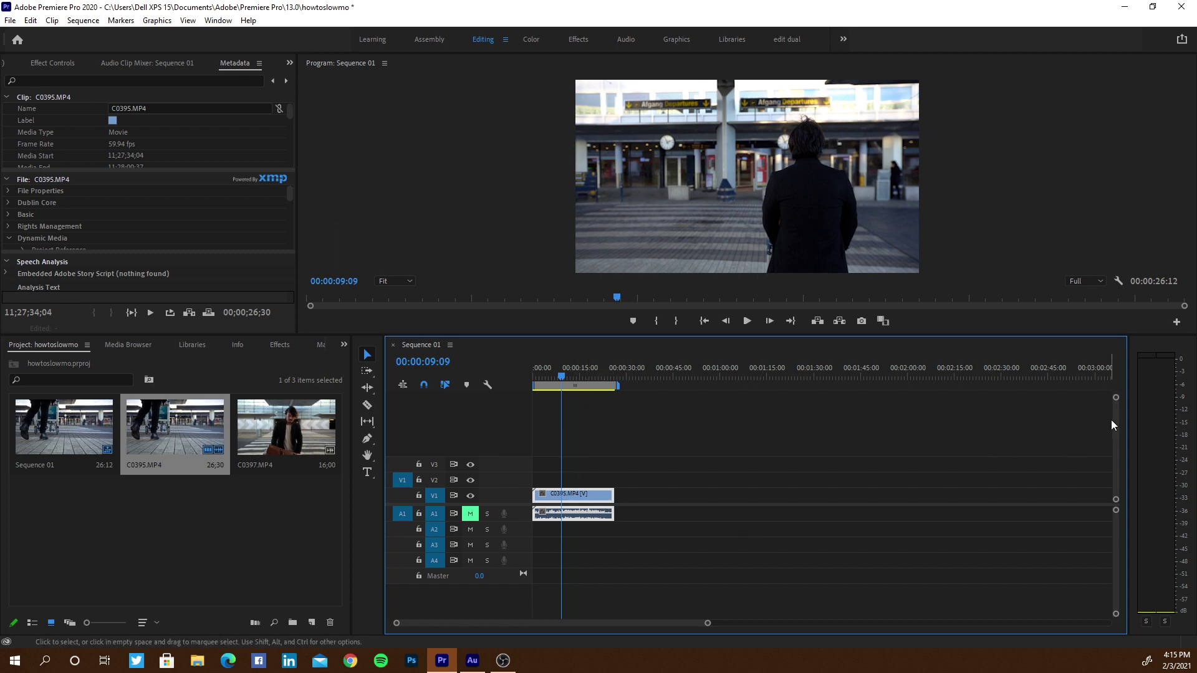
Increase the height of video track V1 to show the clip thumbnails and enlarge the C0395.MP4 clip in the timeline.
mouse_move(1115, 399)
left_mouse_down()
mouse_move(1115, 415)
mouse_move(1116, 399)
left_mouse_up()
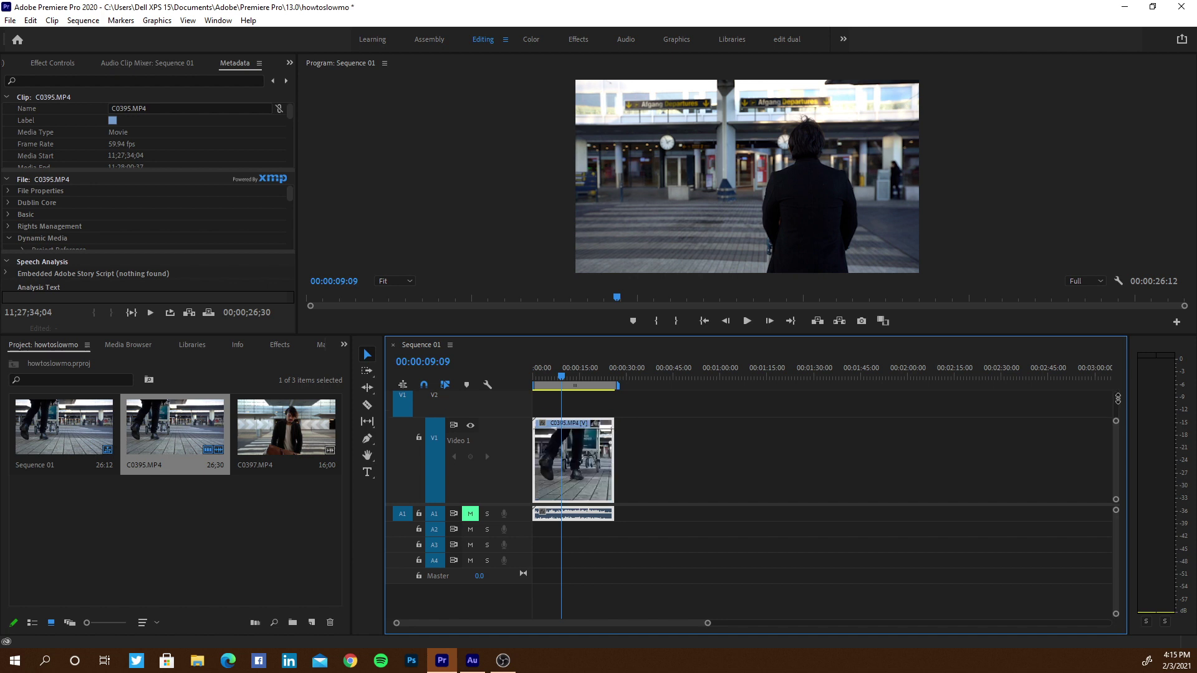
scroll(612, 474, "down", 2)
scroll(611, 475, "up", 2)
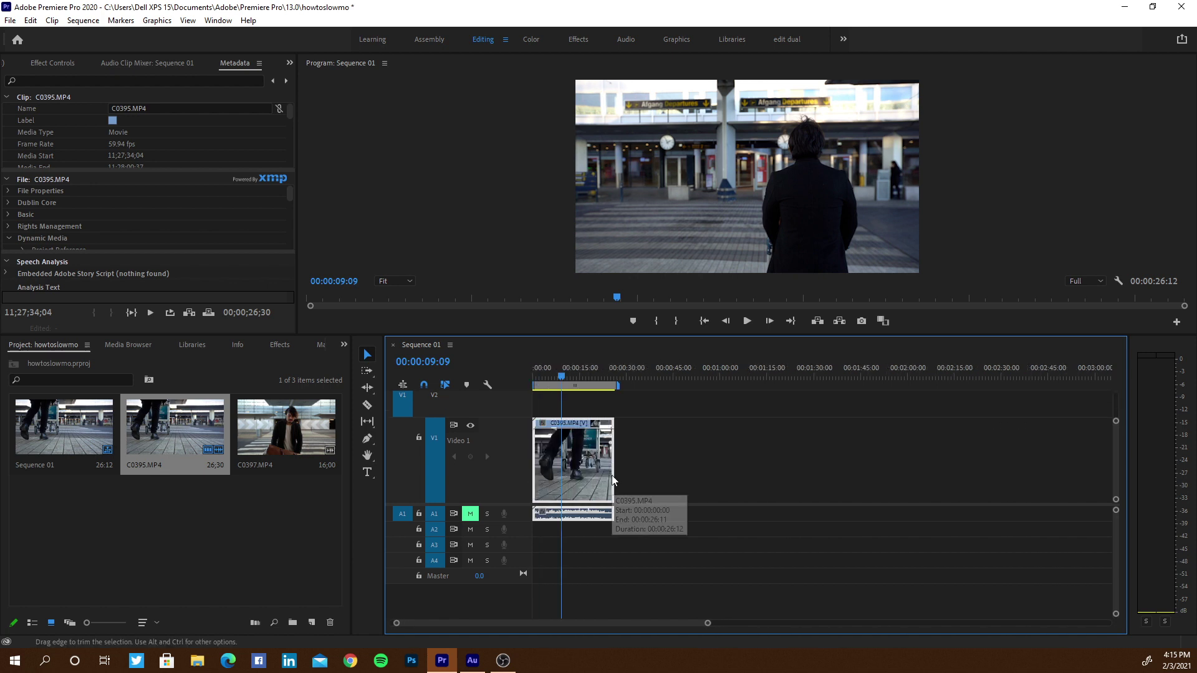
scroll(610, 477, "up", 1)
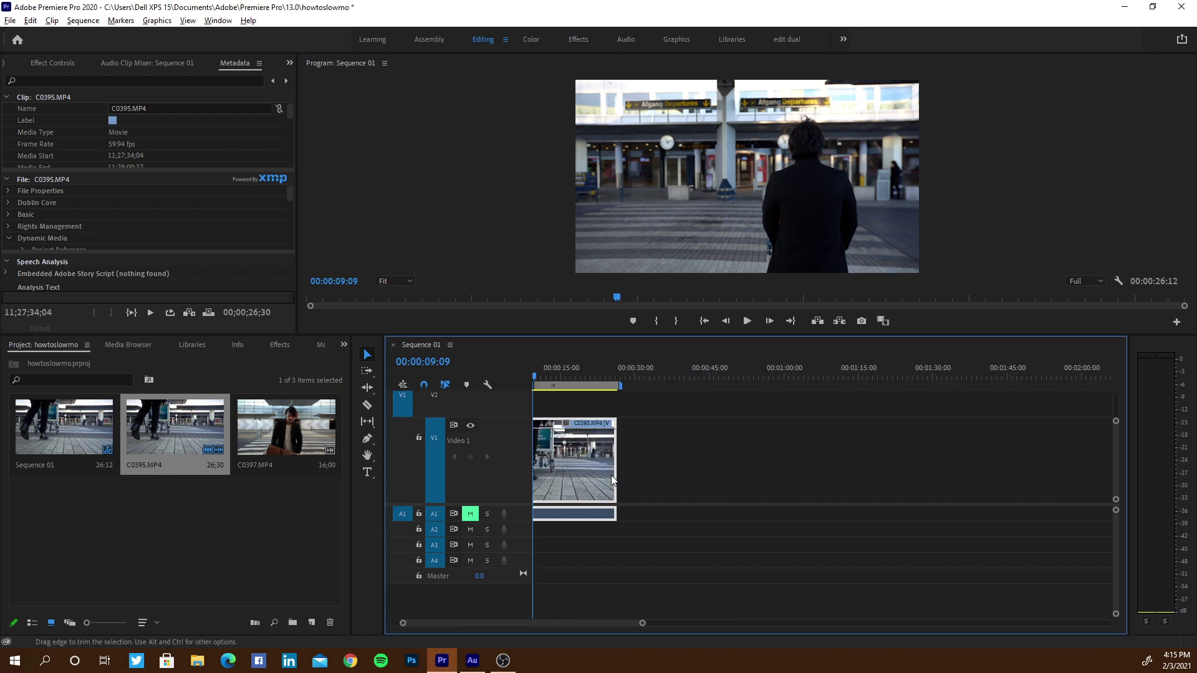
scroll(611, 475, "up", 1)
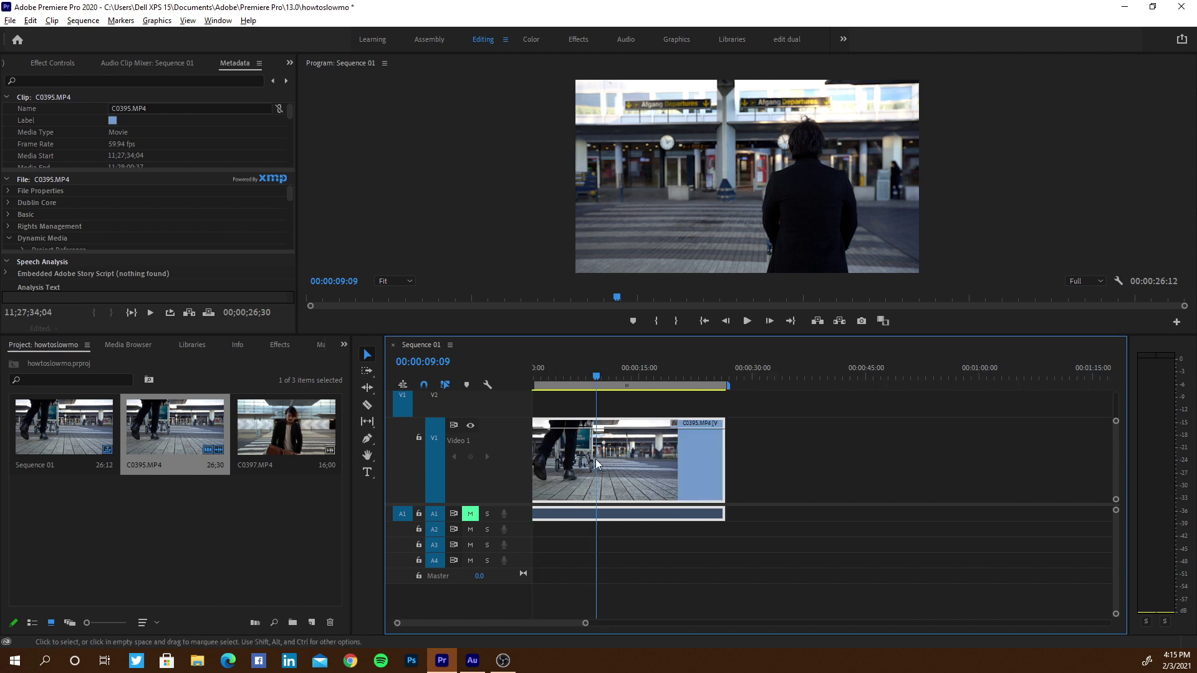
Show the Time Remapping Speed line on the C0395.MP4 clip on V1.
scroll(596, 459, "up", 1)
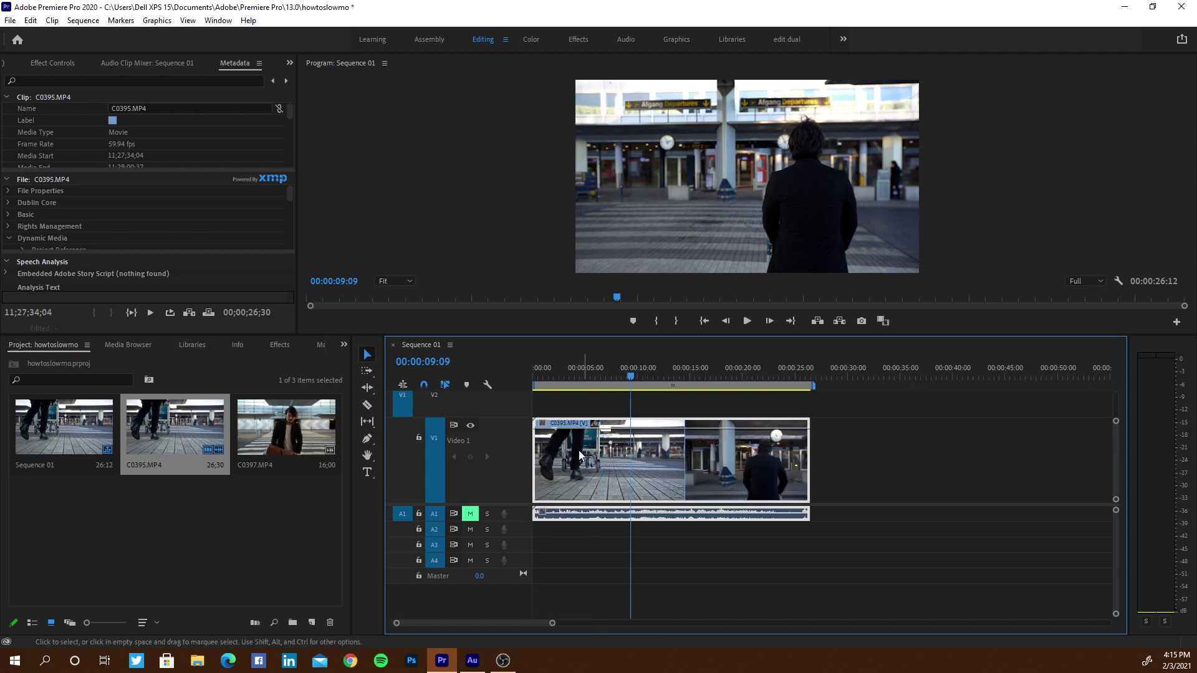
left_click(543, 424)
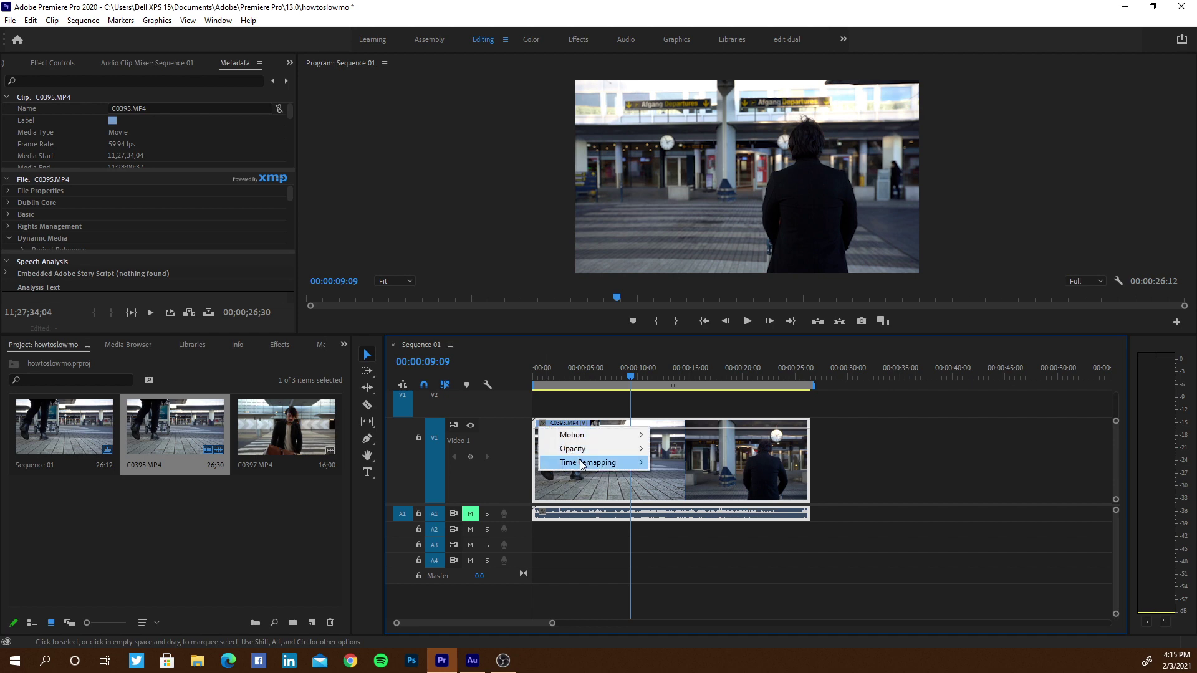
mouse_move(604, 463)
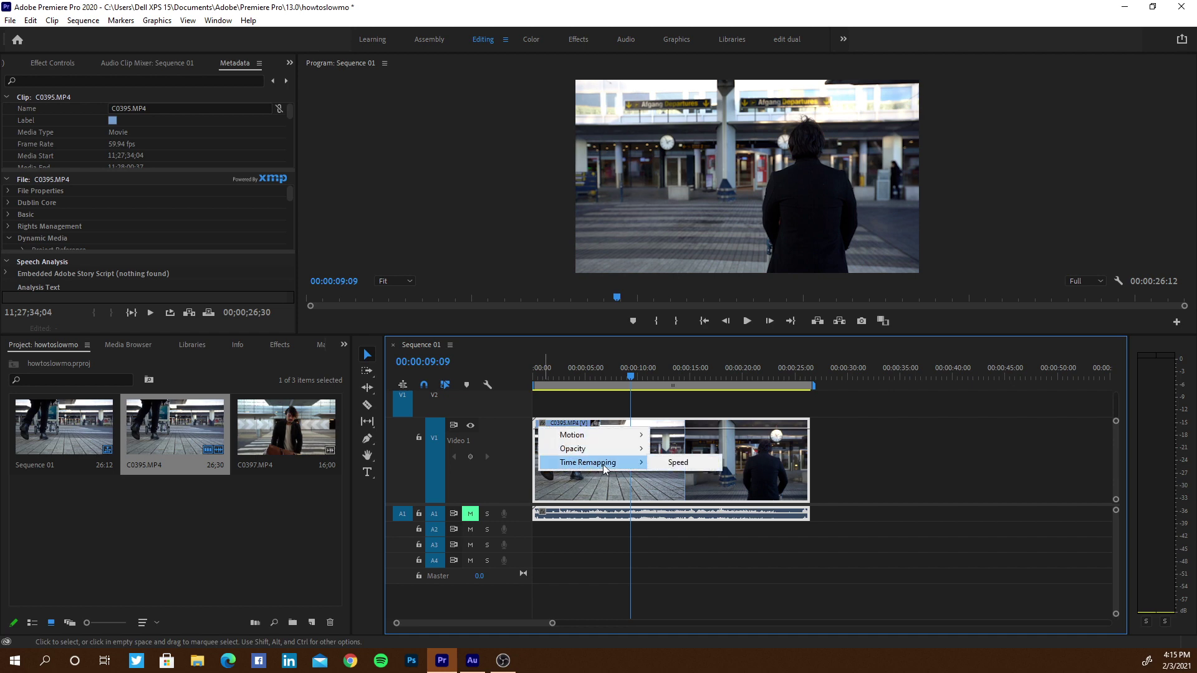
left_click(671, 466)
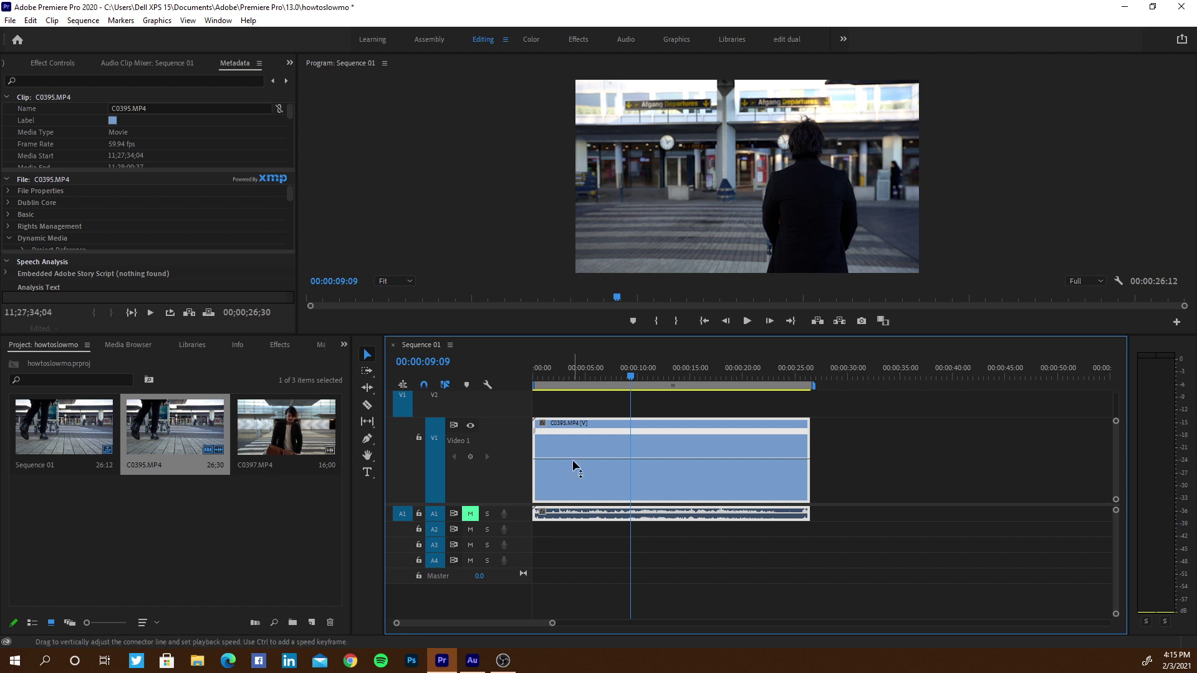
Play the clip to find the slow-motion section and add speed keyframes with the Pen tool at 00:00:03:01 and 00:00:08:20.
left_click(571, 372)
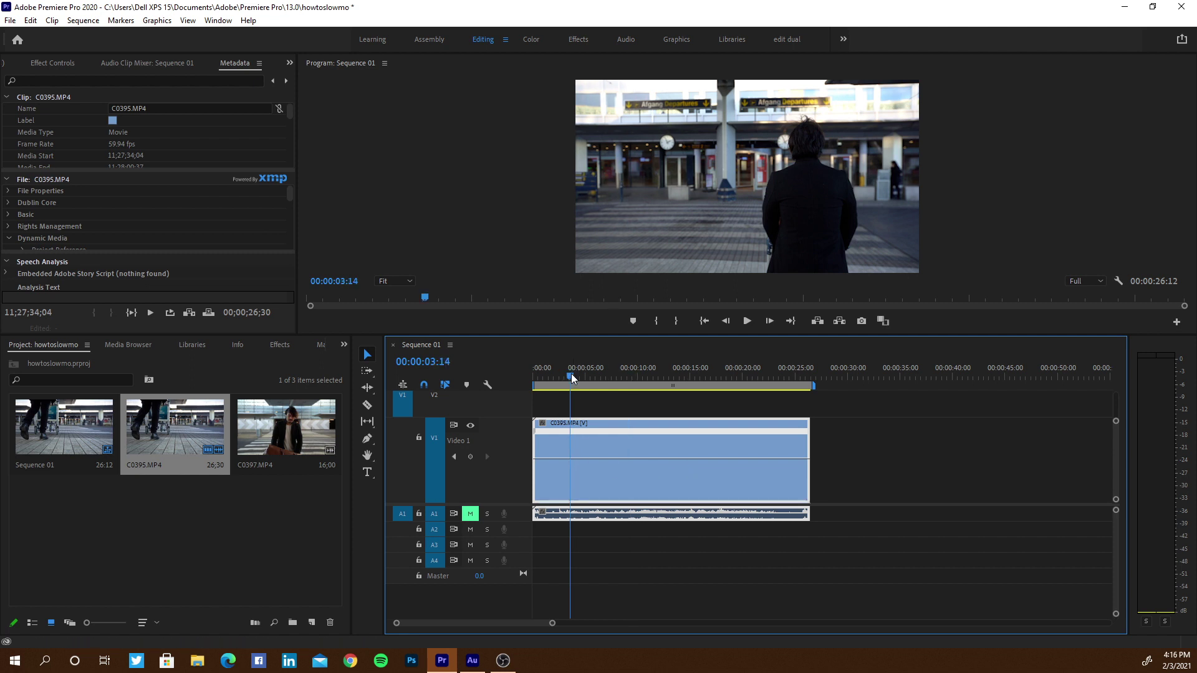
key("space")
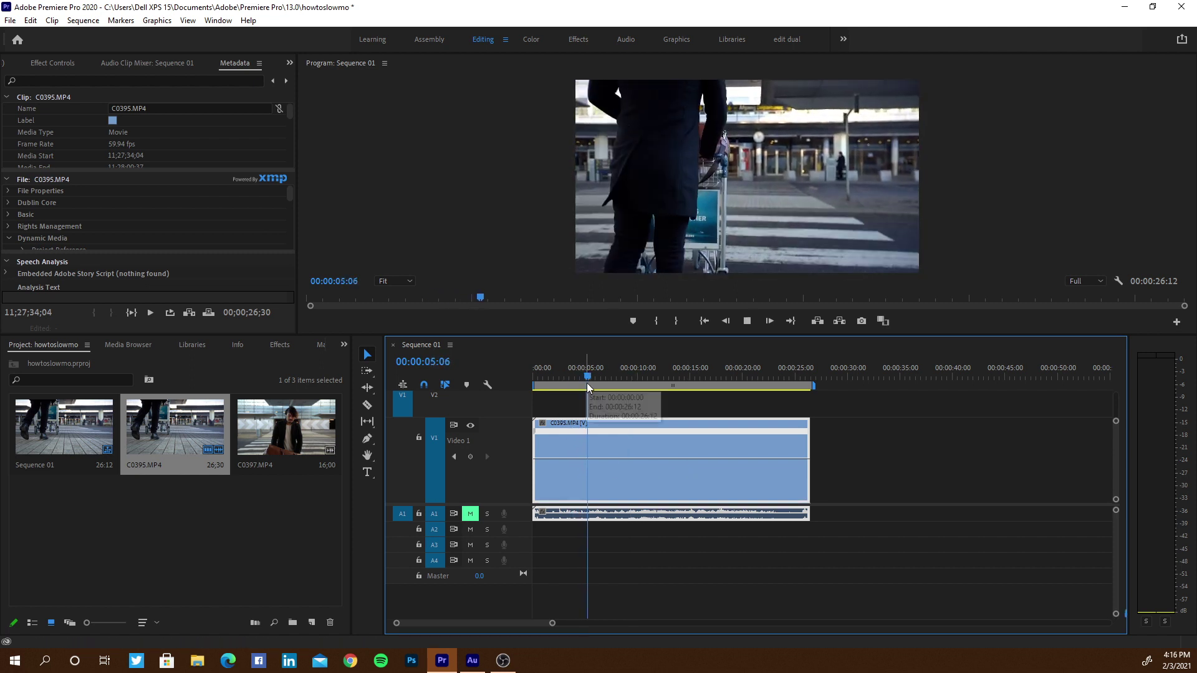
key("space")
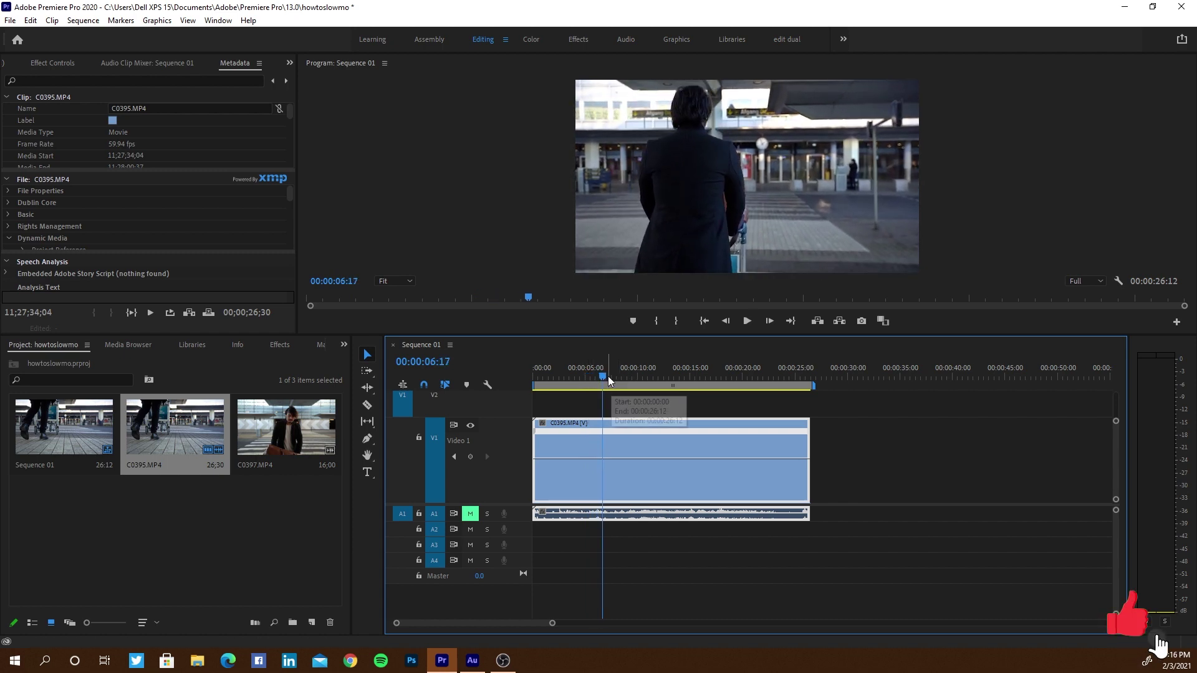
left_click_drag(587, 377, 542, 376)
key("space")
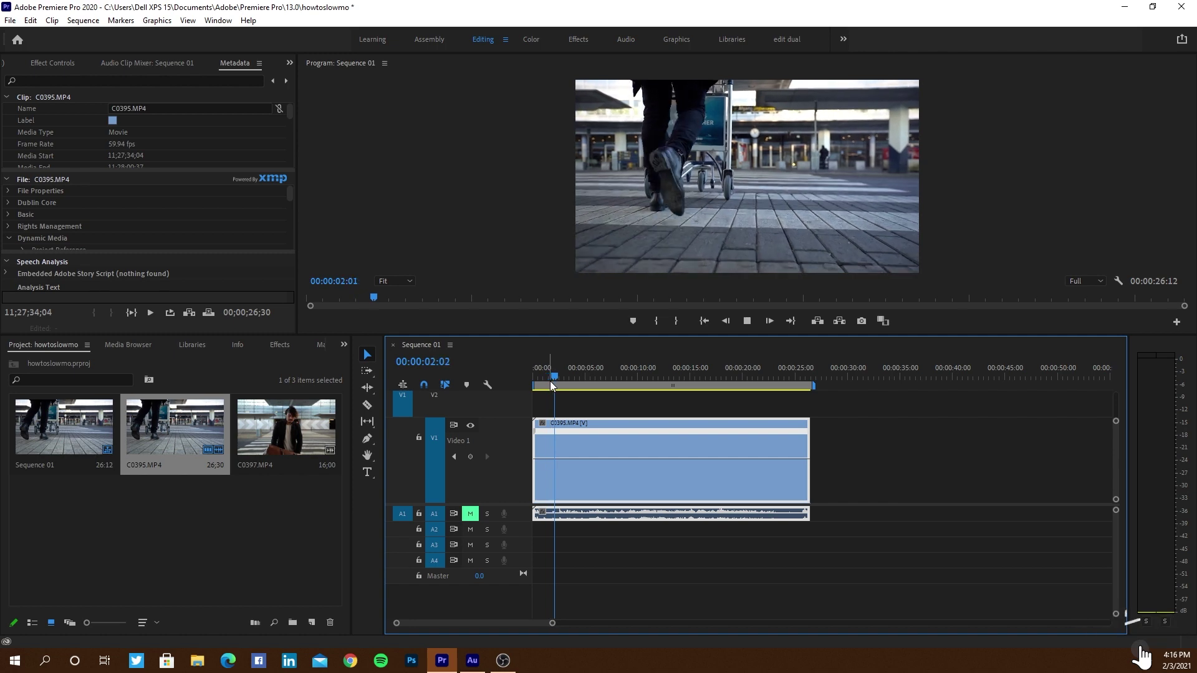
key("space")
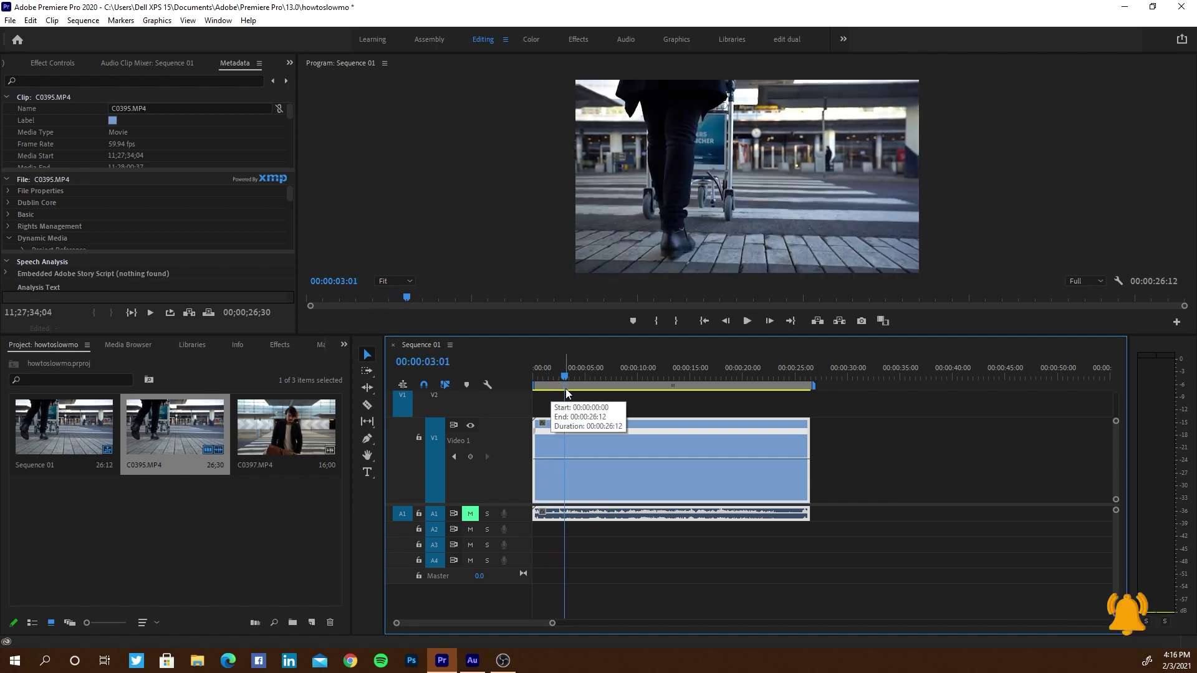
left_click(368, 440)
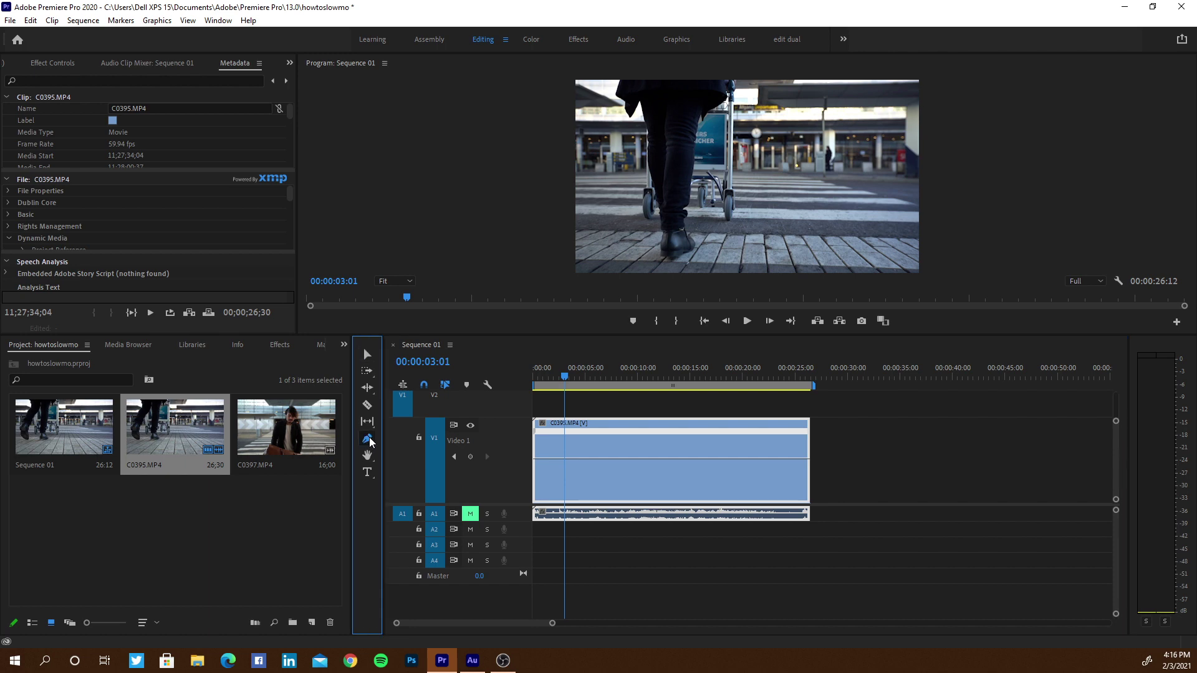
left_click(566, 459)
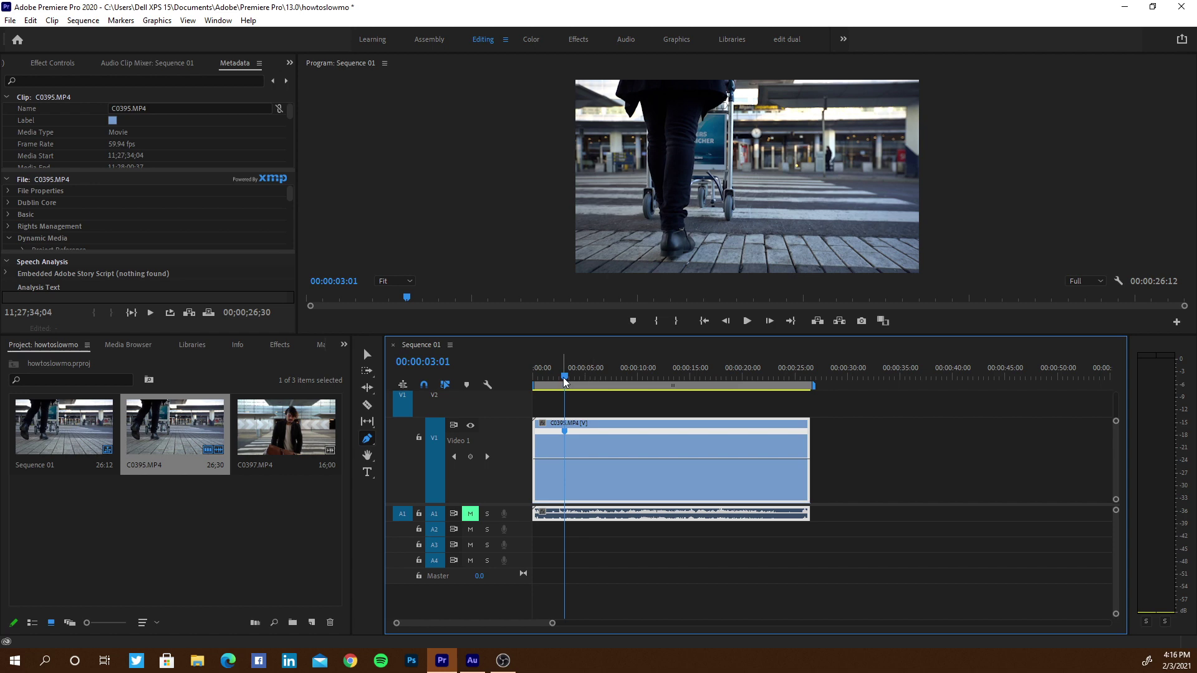
left_click_drag(563, 377, 624, 400)
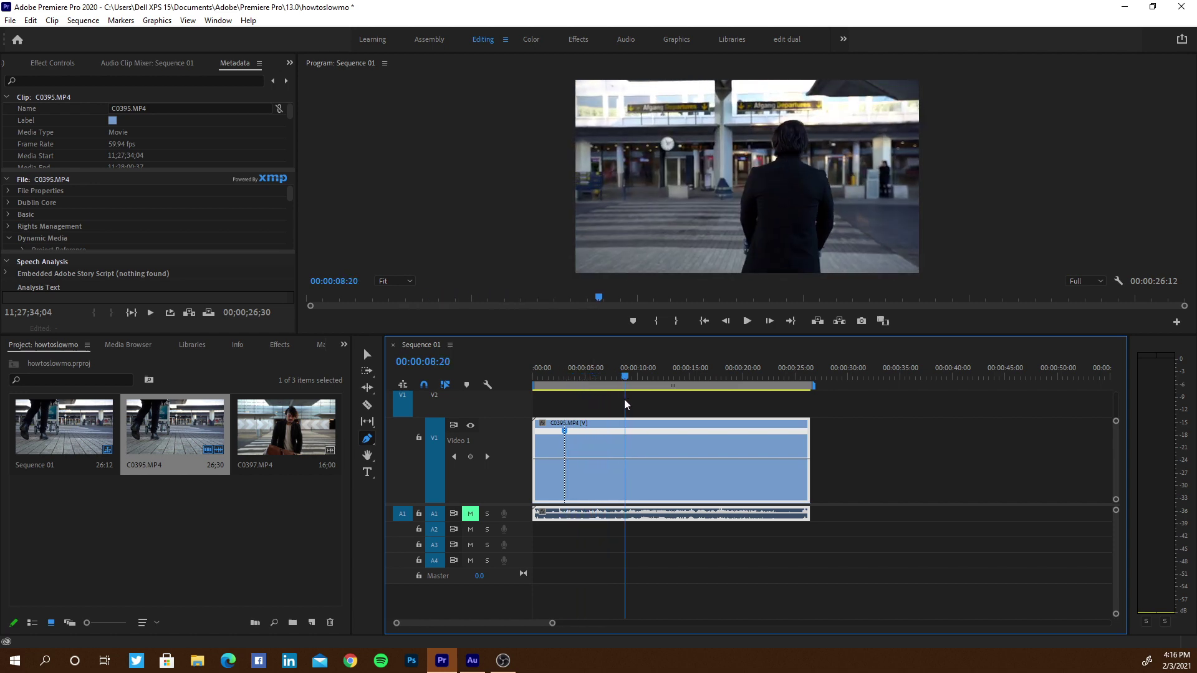
left_click(624, 462)
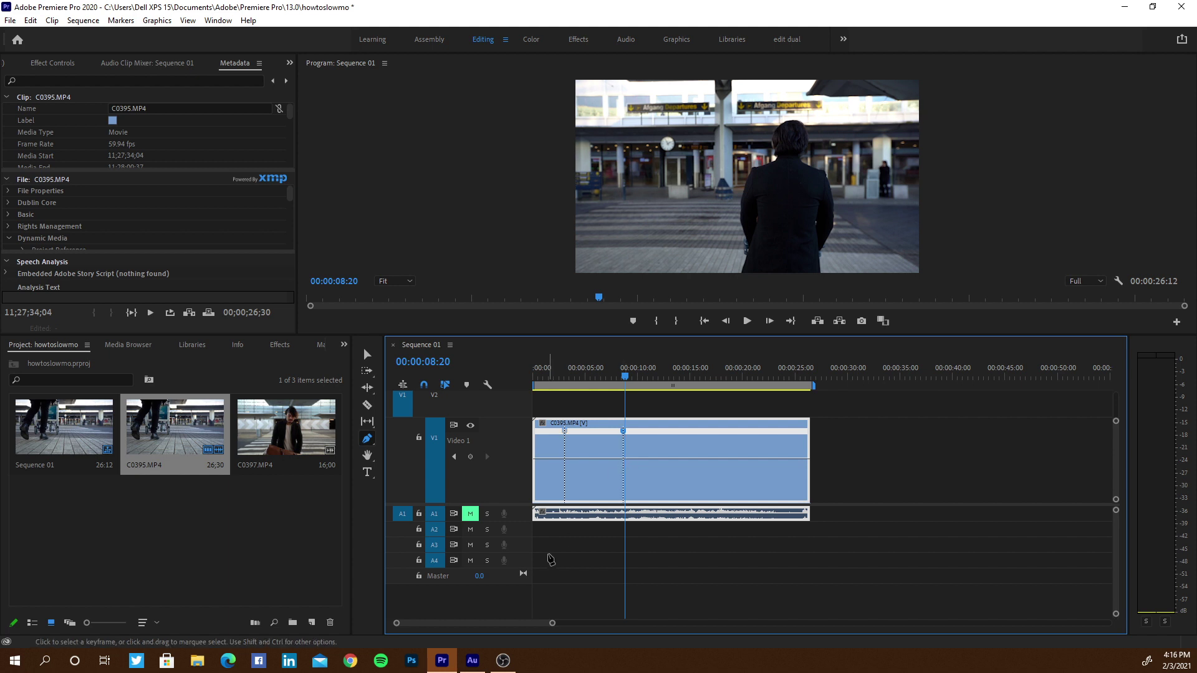
Lower the speed line between the two keyframes until the video clip lasts about 32 seconds.
left_click(368, 355)
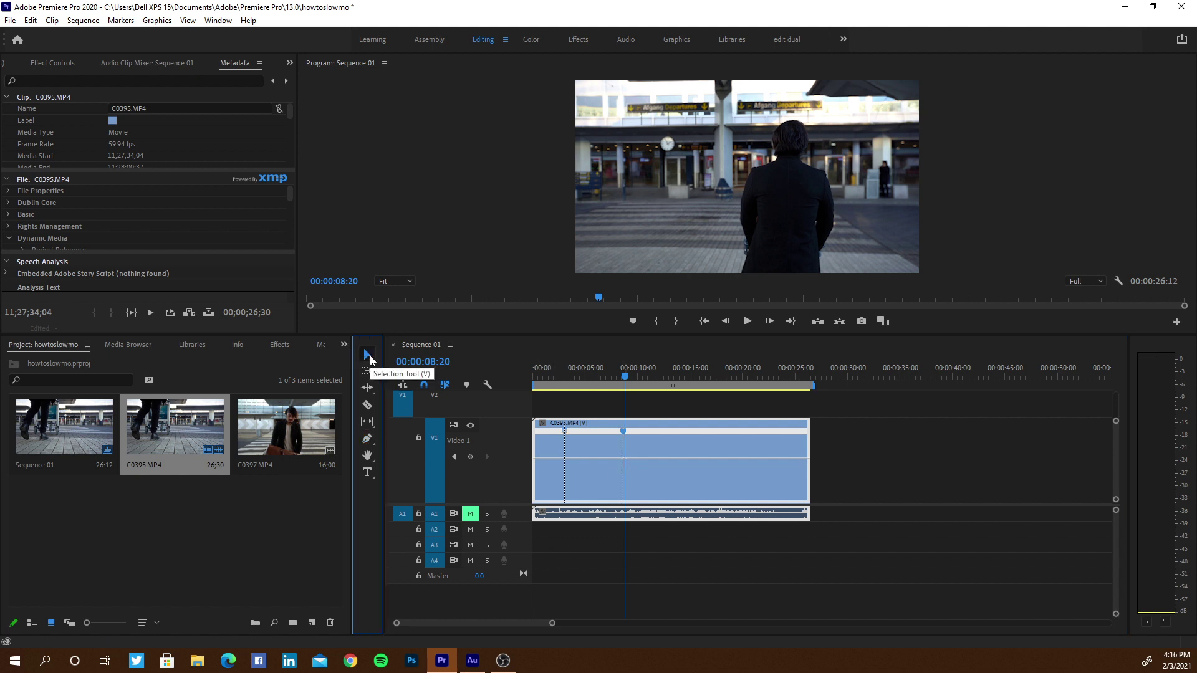
left_click(596, 457)
left_click_drag(596, 458, 595, 468)
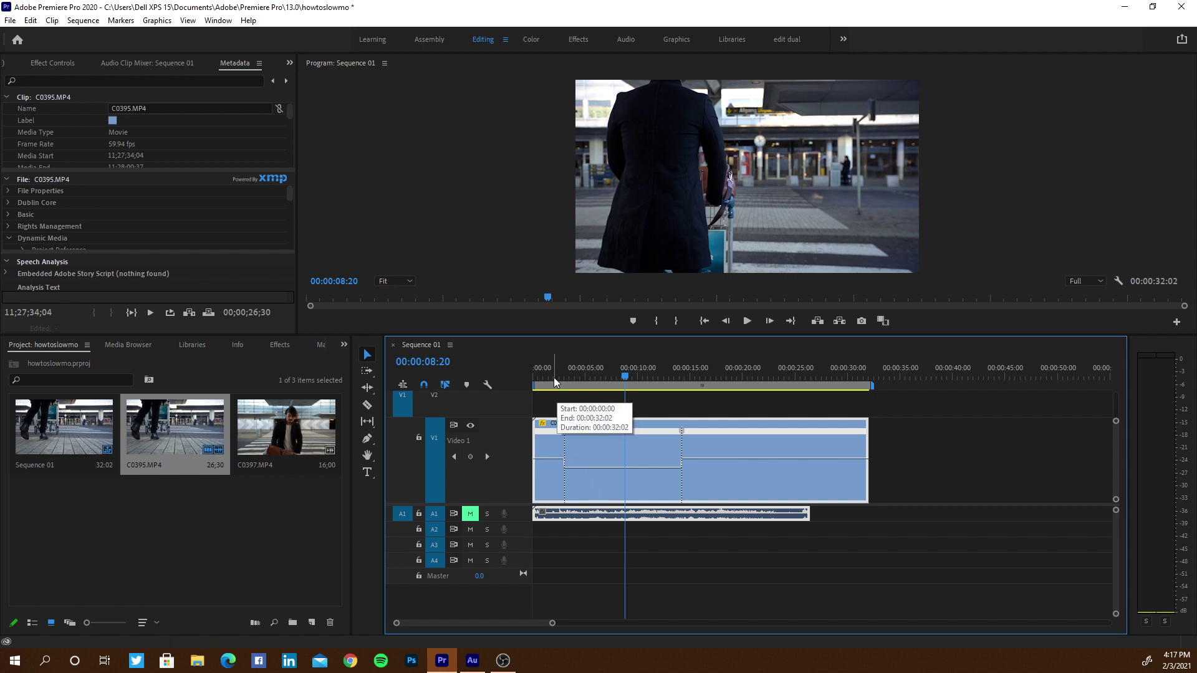
Play back the change into slow motion from 00:00:00:21 and again from 00:00:02:06.
left_click_drag(554, 376, 541, 376)
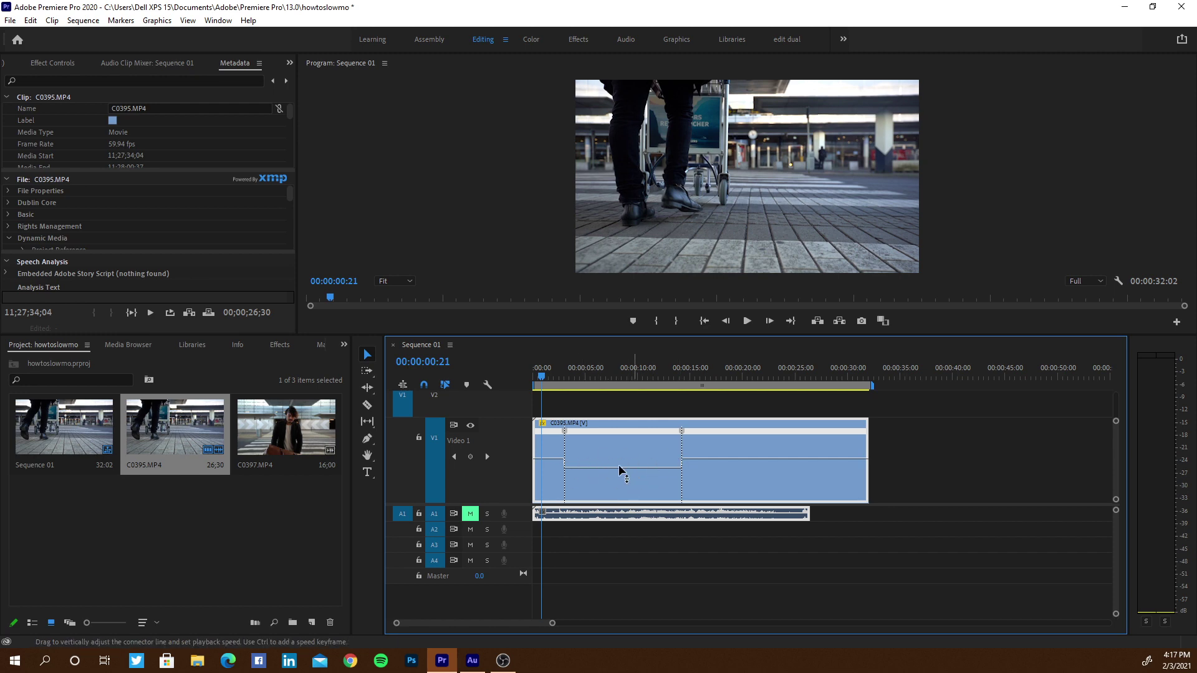
key("space")
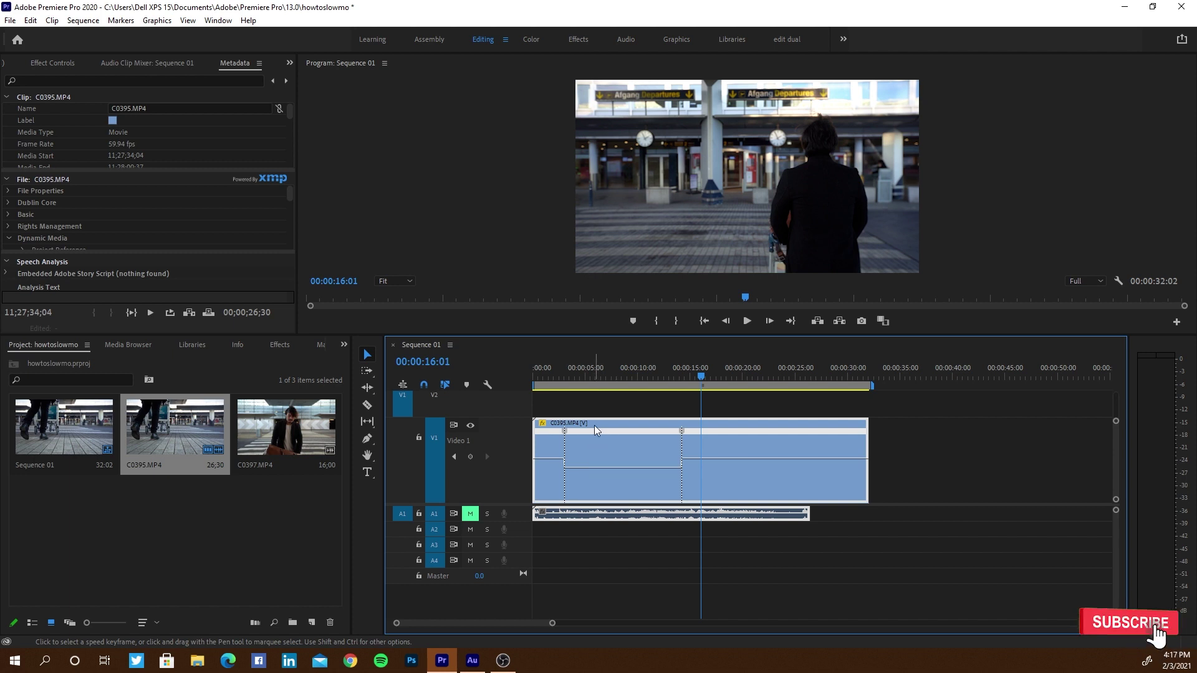
left_click(555, 379)
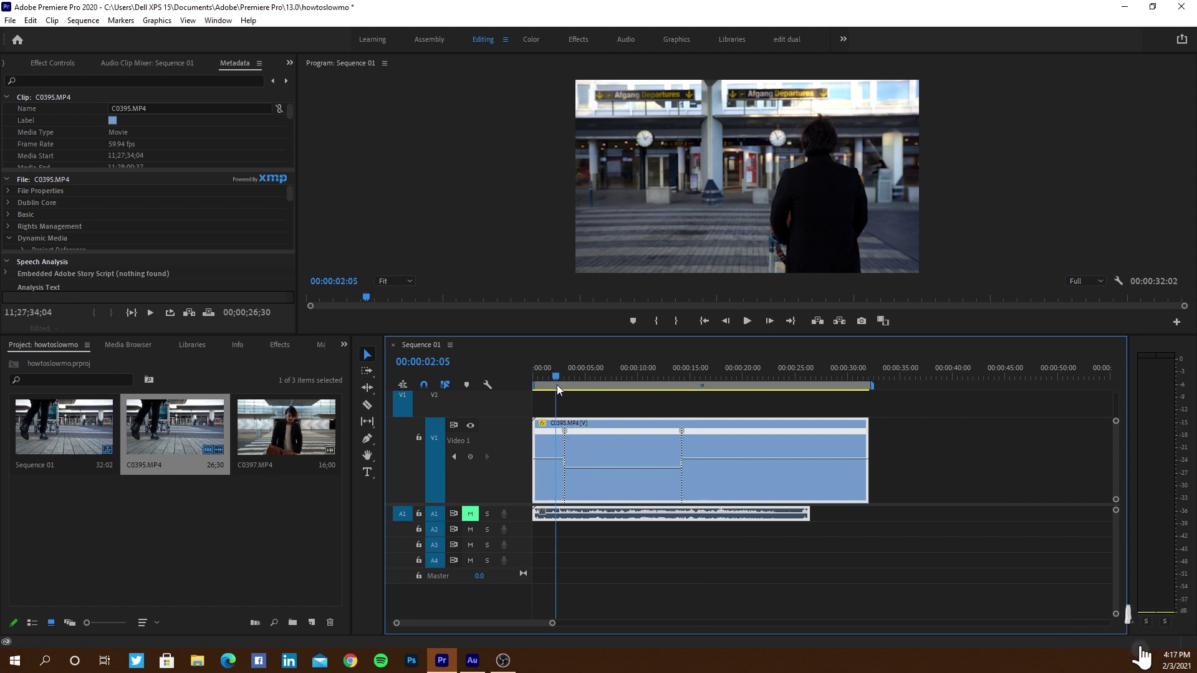
left_click(555, 379)
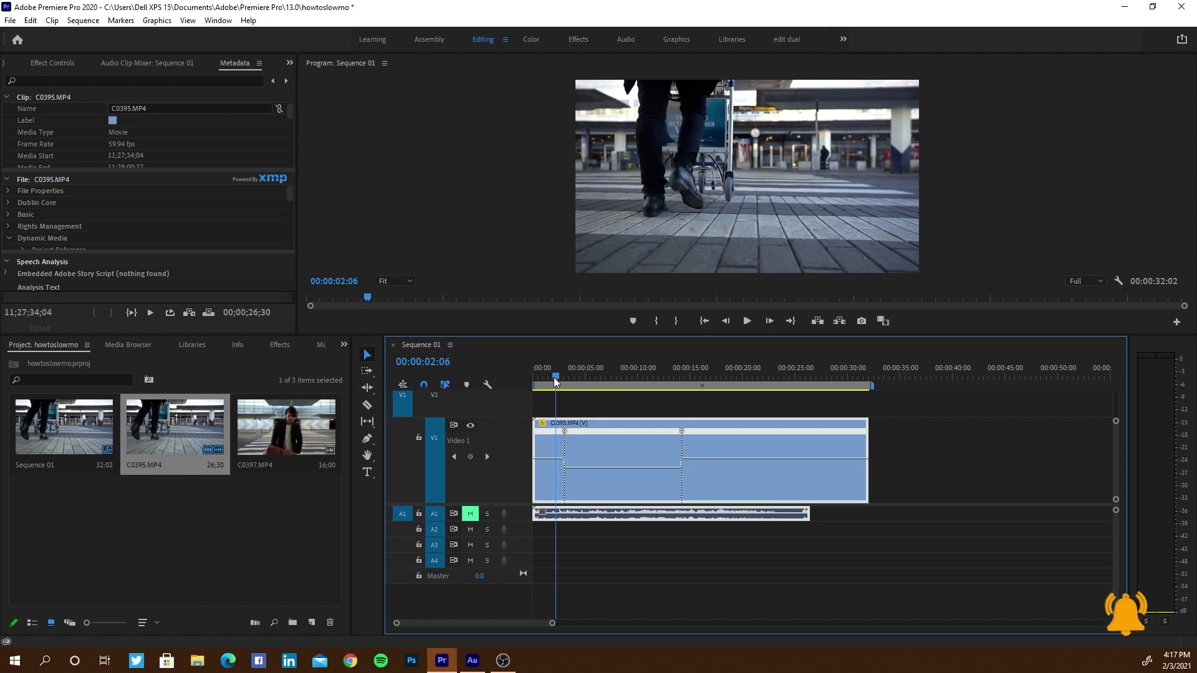
key("space")
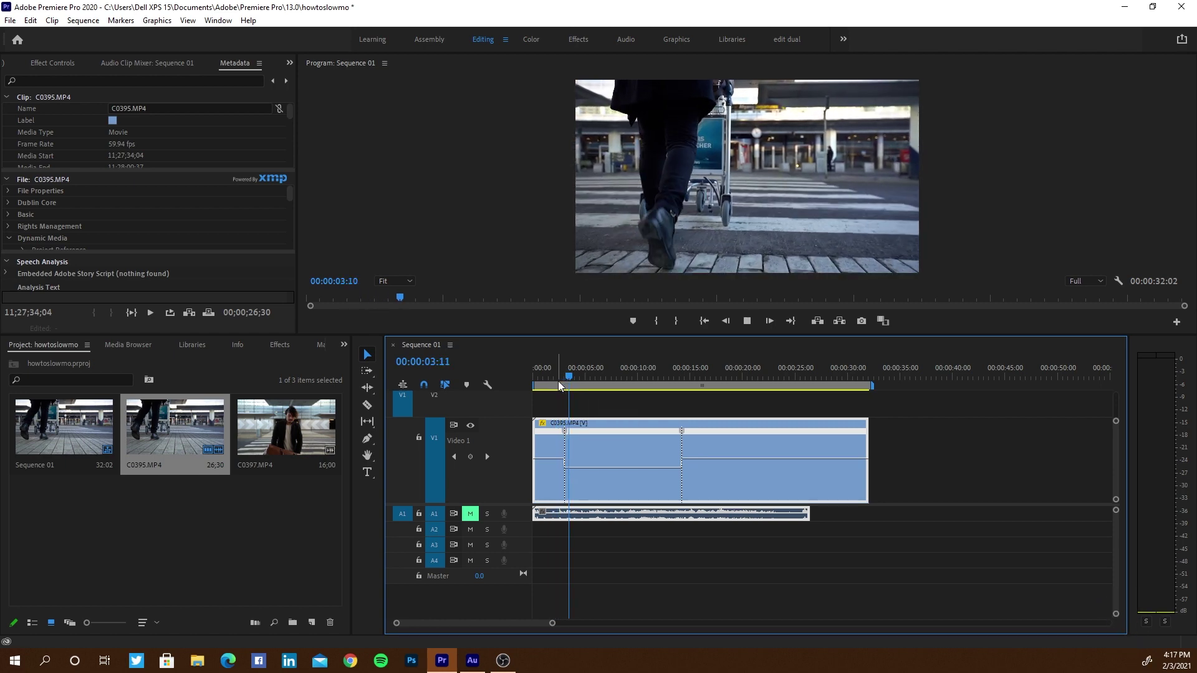
key("space")
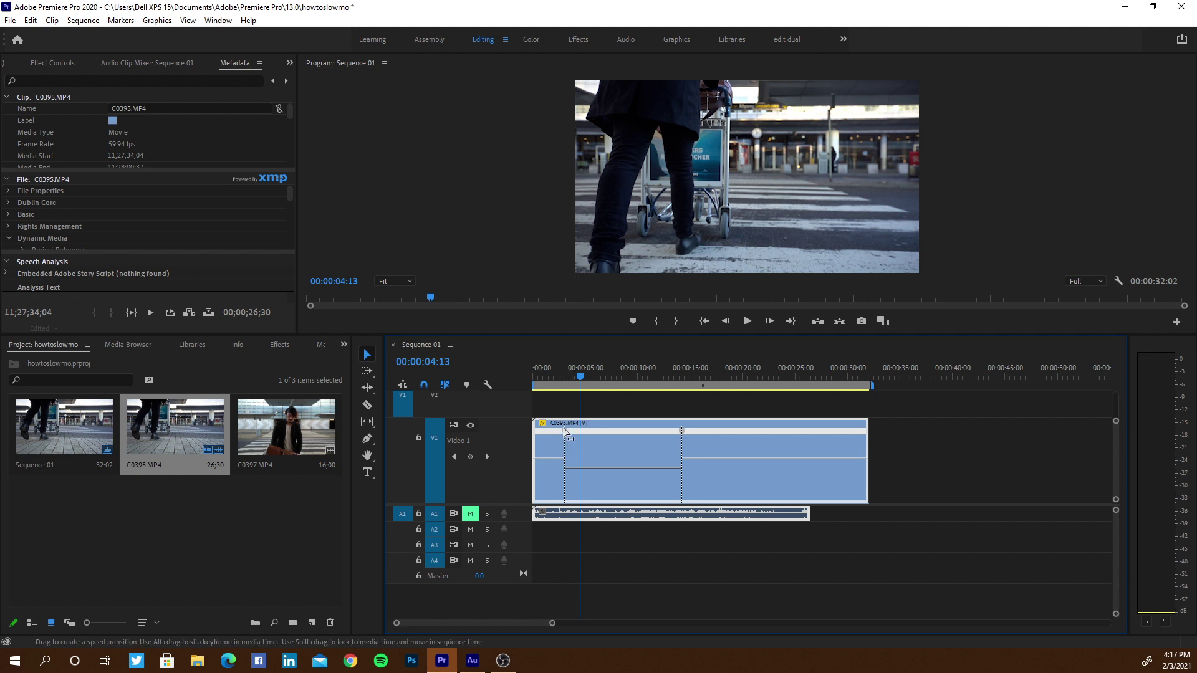
Split both speed keyframes into gradual transitions about one second long and play the clip from 00:00:02:08.
left_click_drag(568, 434, 584, 435)
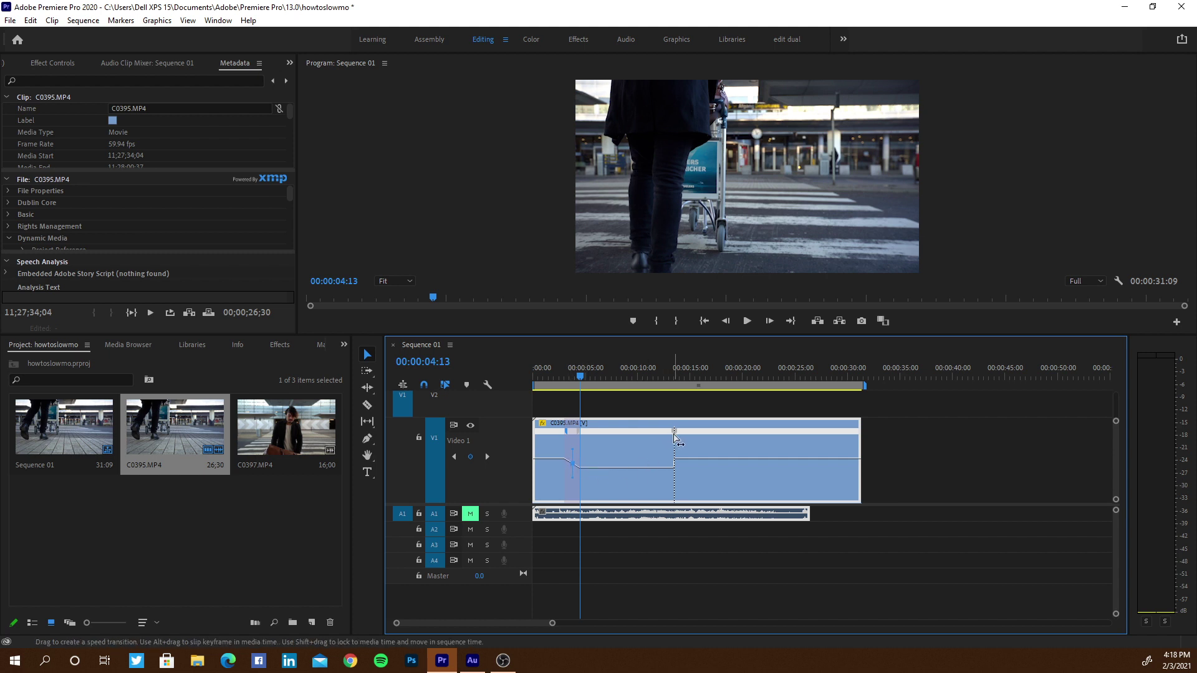
left_click_drag(674, 437, 653, 441)
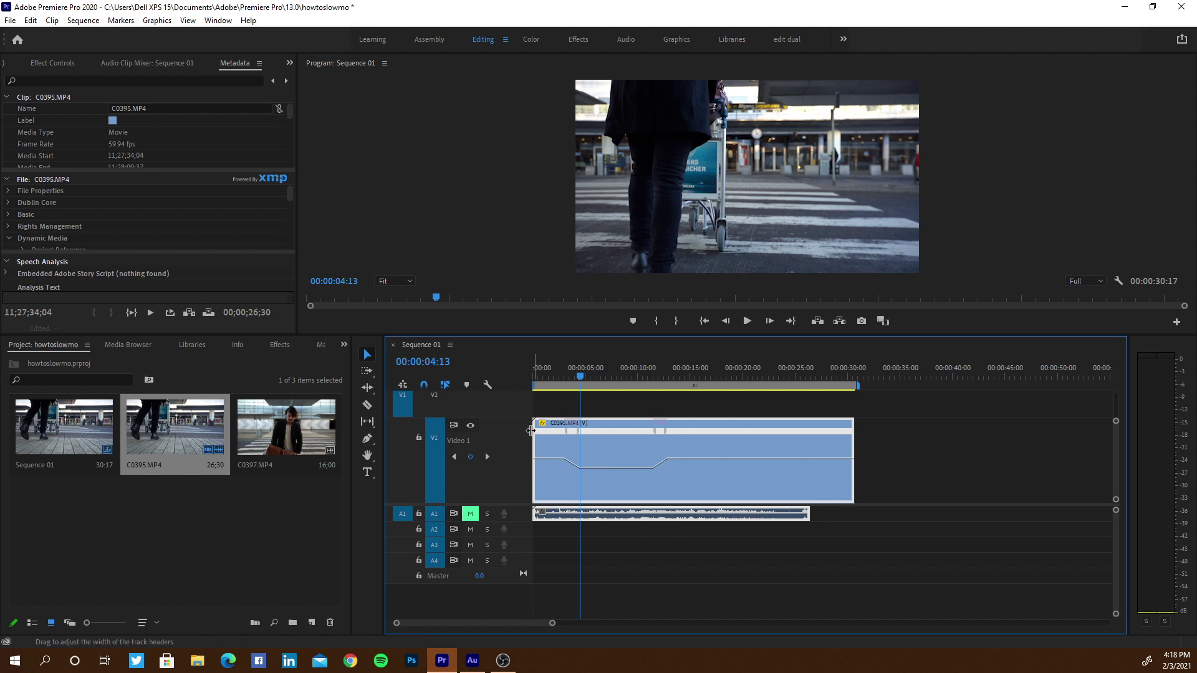
left_click(558, 378)
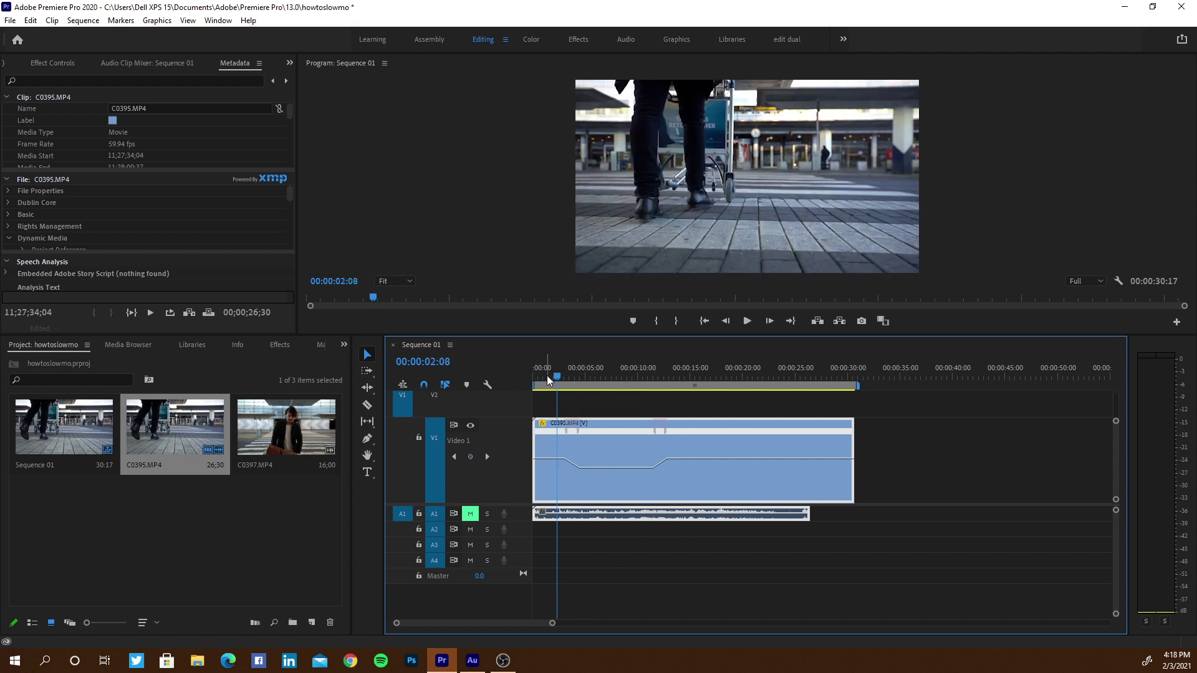
key("space")
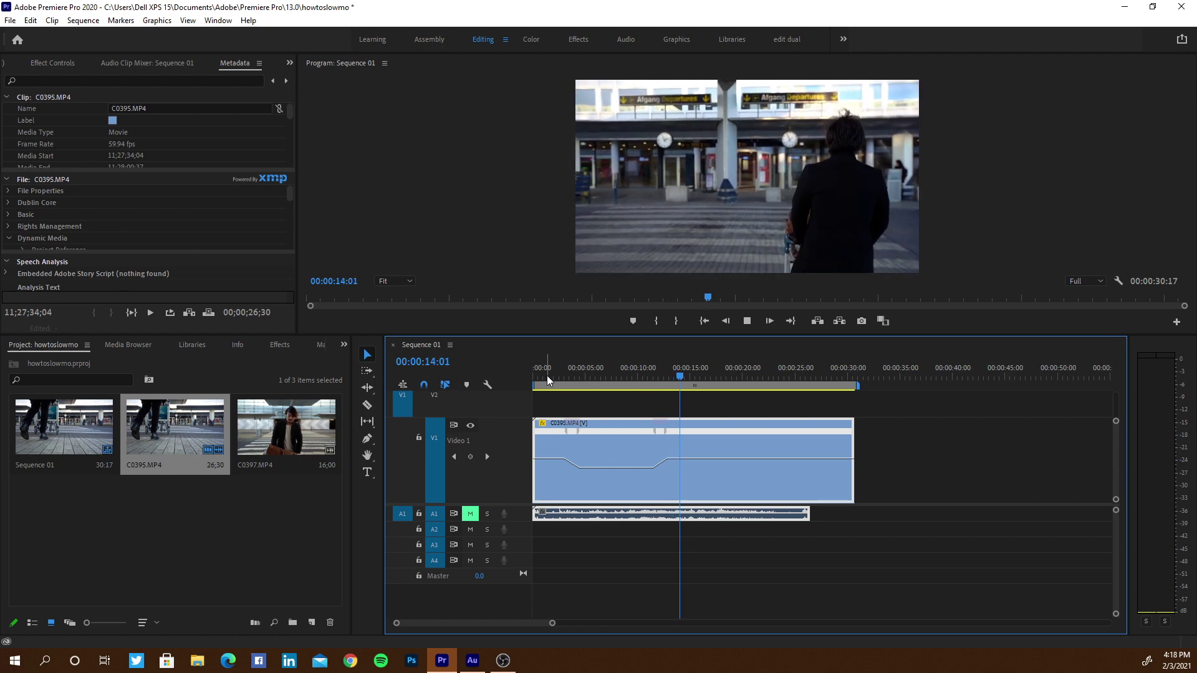
key("space")
Smooth both speed transitions into eased curves by adjusting their ease handles.
left_click(566, 378)
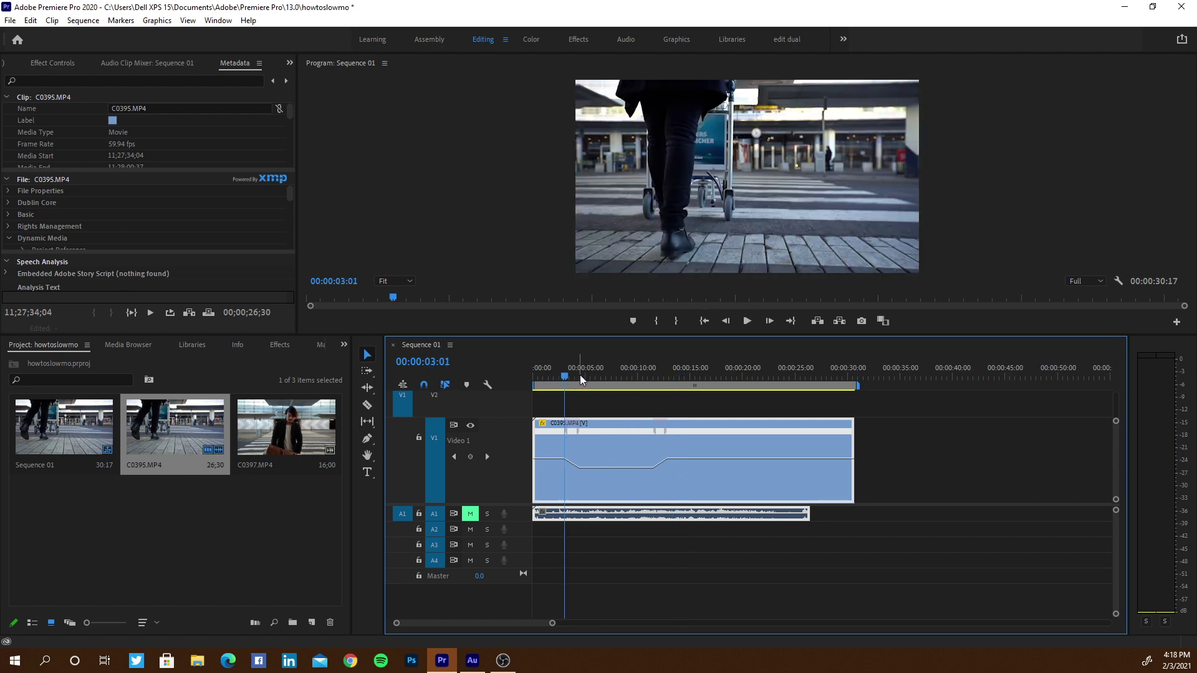
left_click(578, 434)
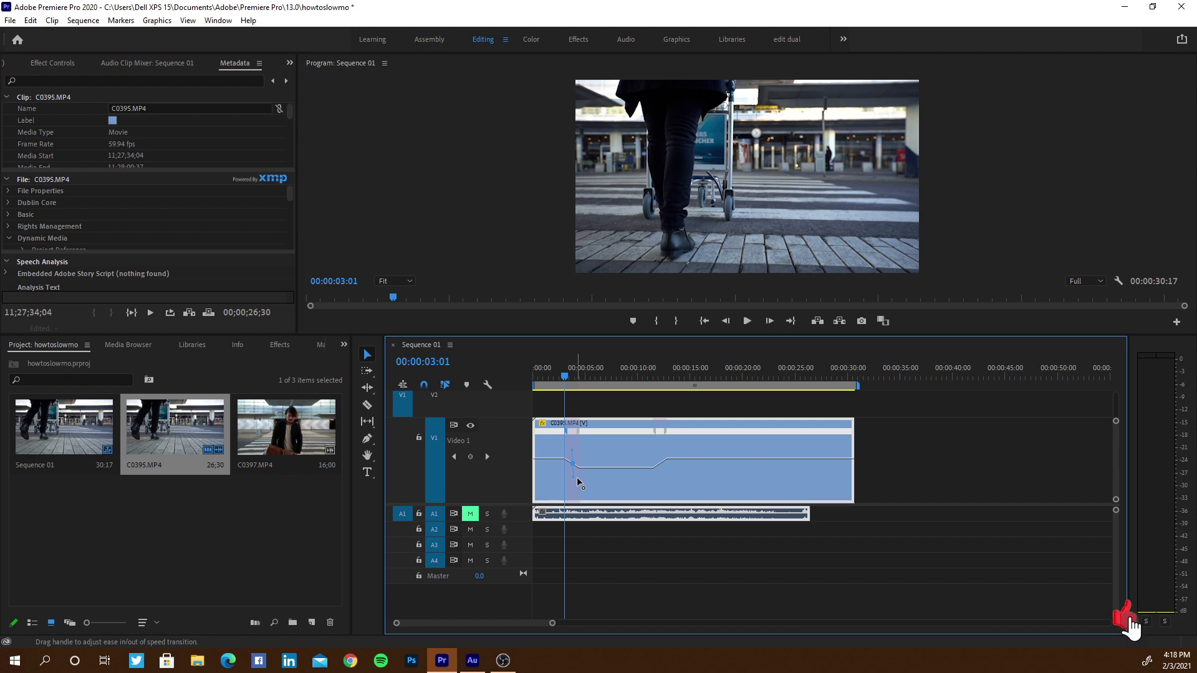
left_click_drag(582, 477, 667, 477)
left_click(658, 434)
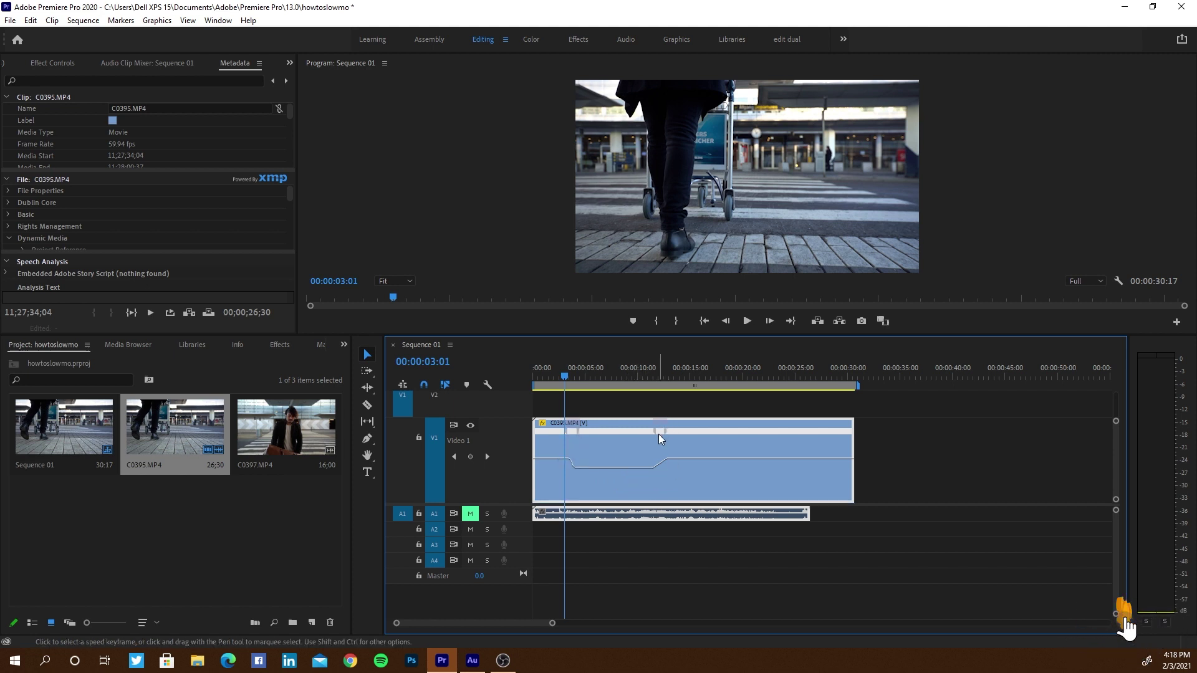
left_click(658, 467)
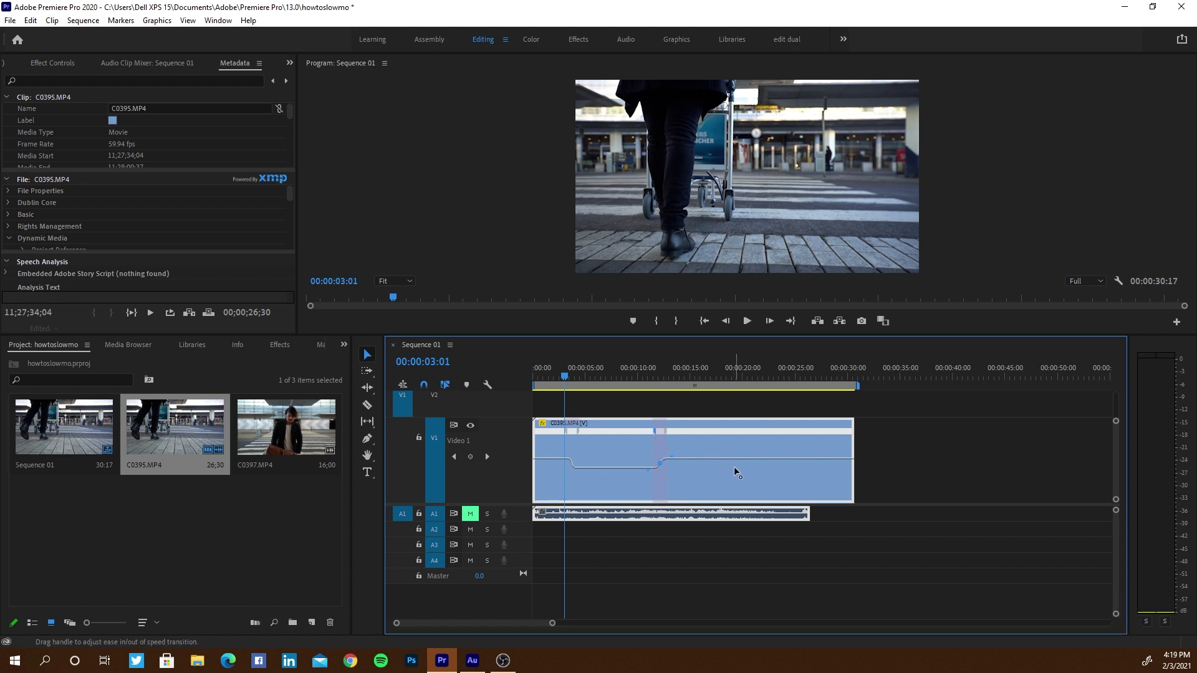
left_click(623, 440)
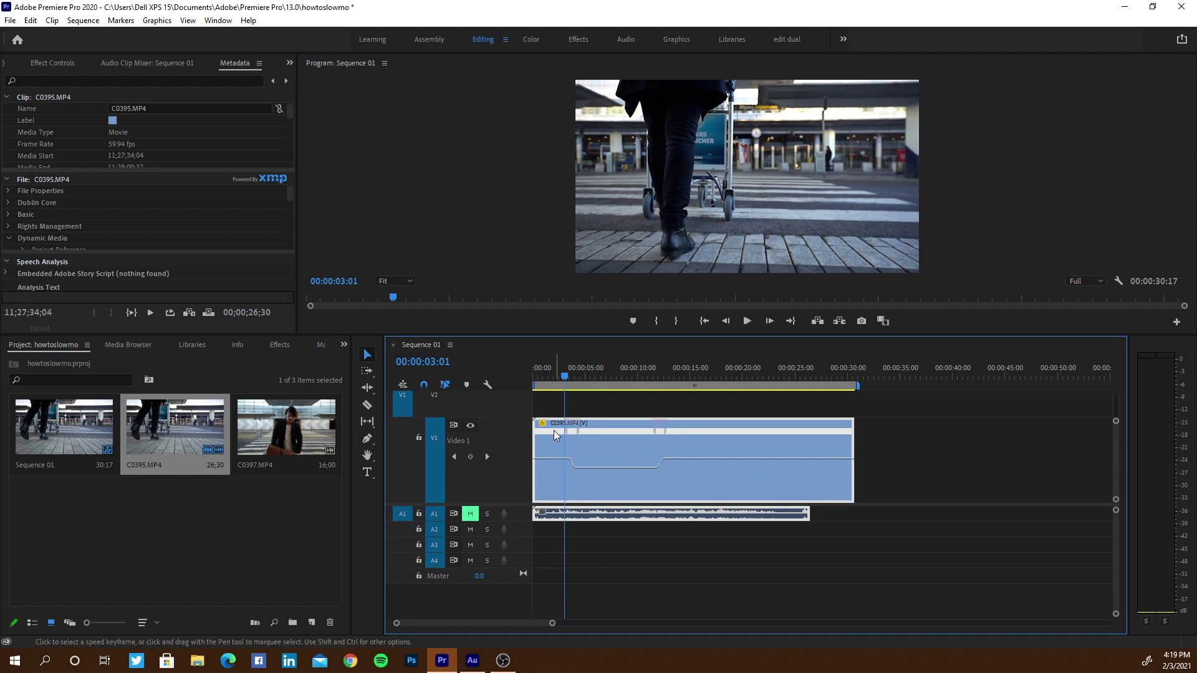
Play back the clip from just before the first speed transition to review the eased slow motion.
left_click(552, 375)
key("space")
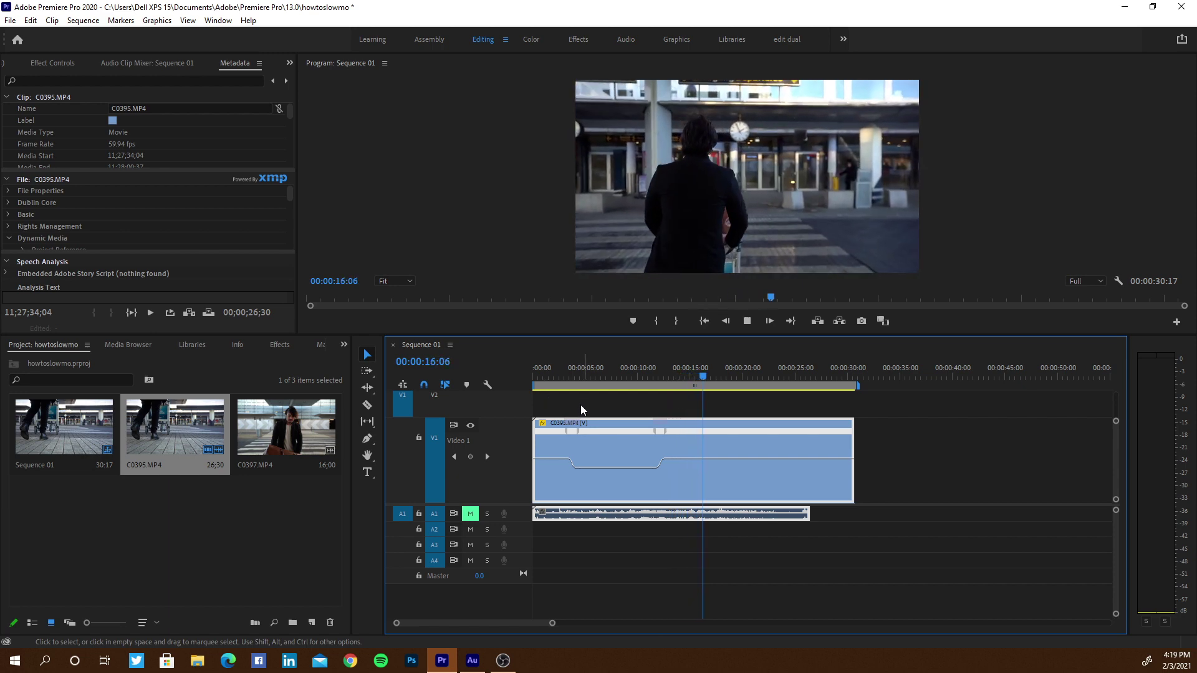
key("space")
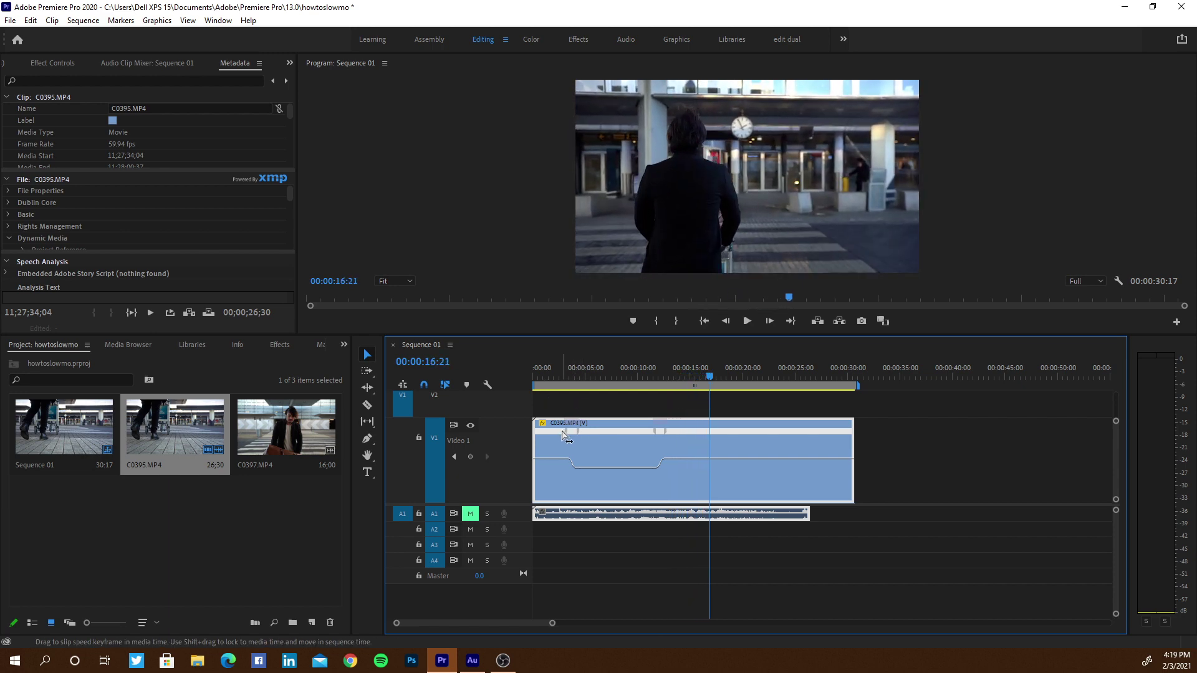